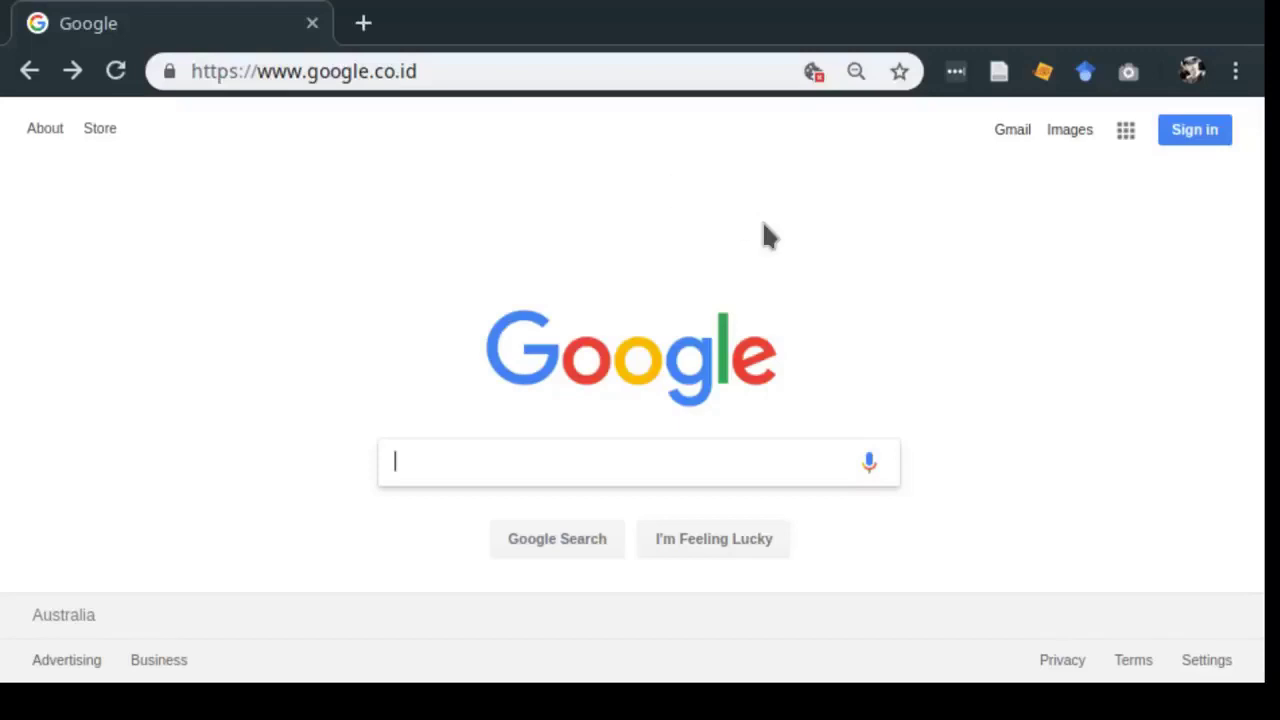
# Sign in to the Google account and open classroom.google.com in a new browser tab
pyautogui.click(1212, 157)
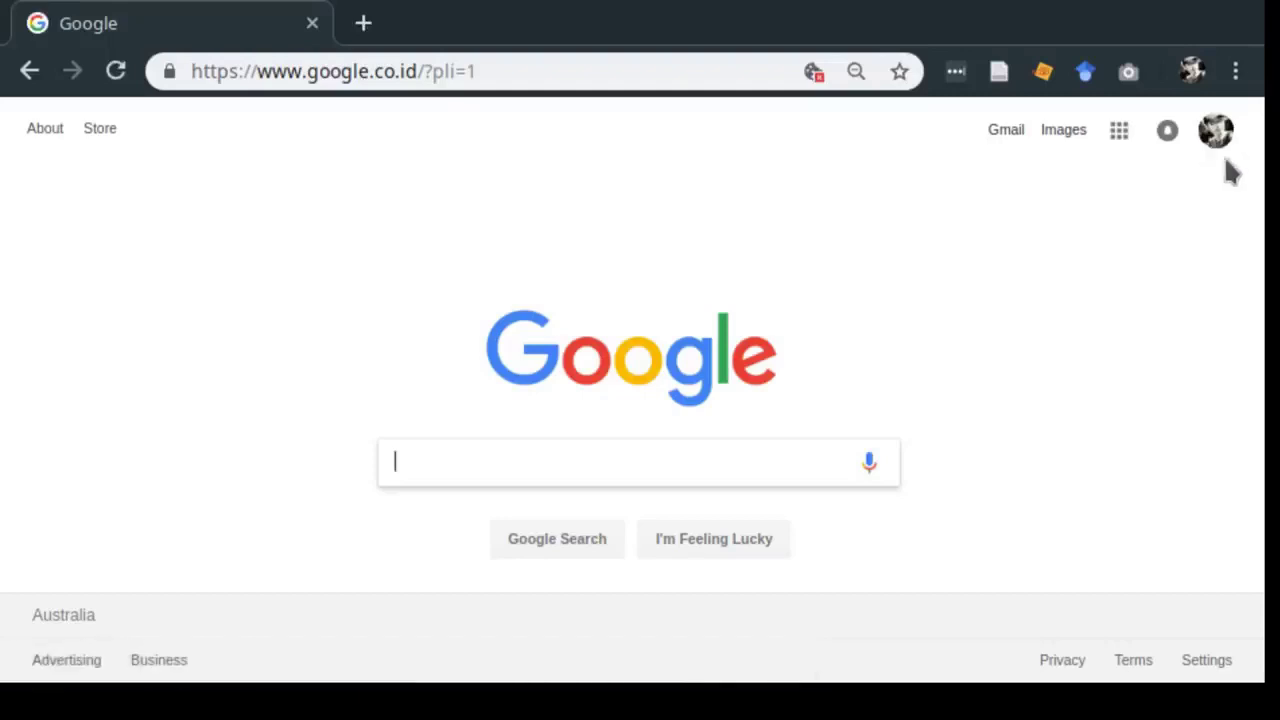
pyautogui.click(1215, 132)
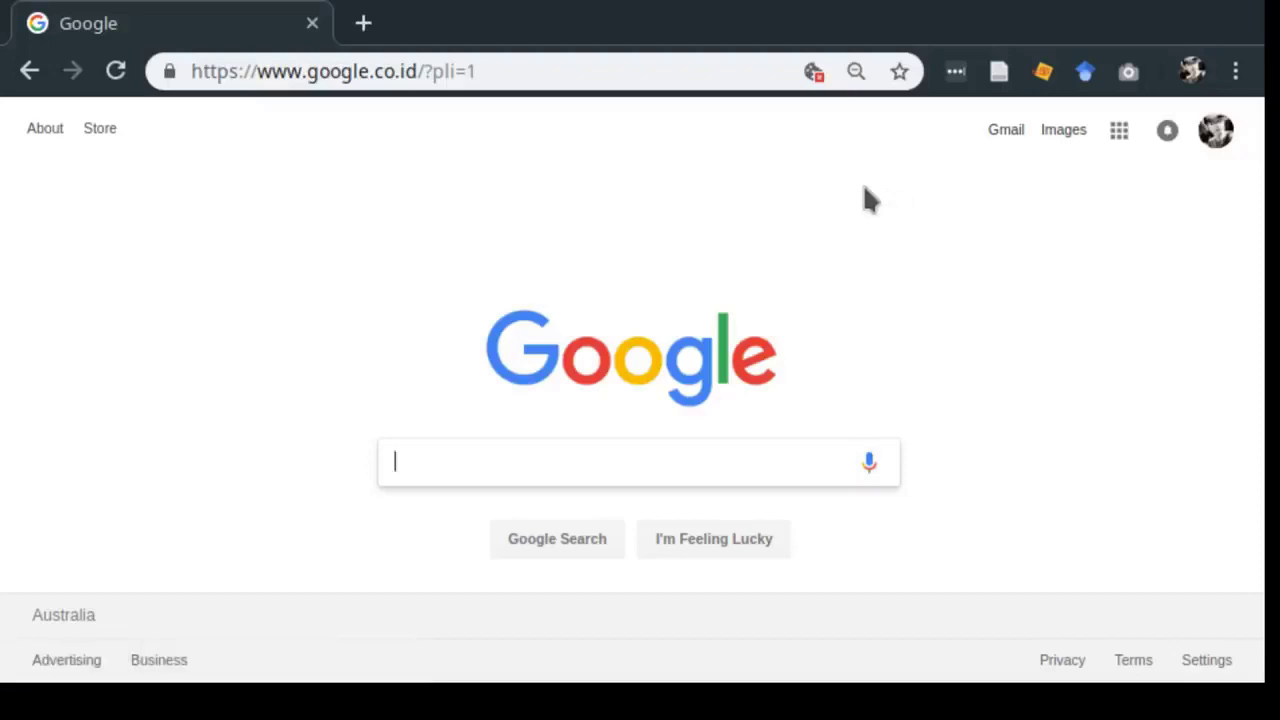
pyautogui.click(363, 23)
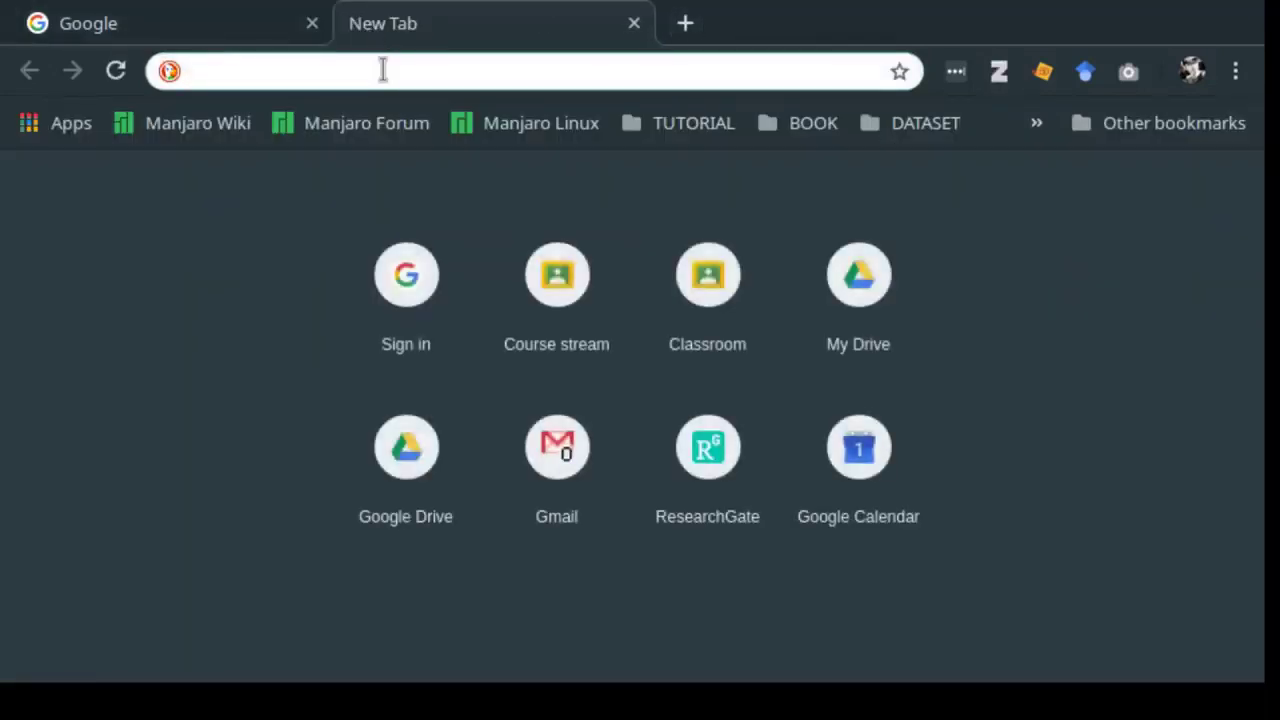
pyautogui.write('classroom.google.com')
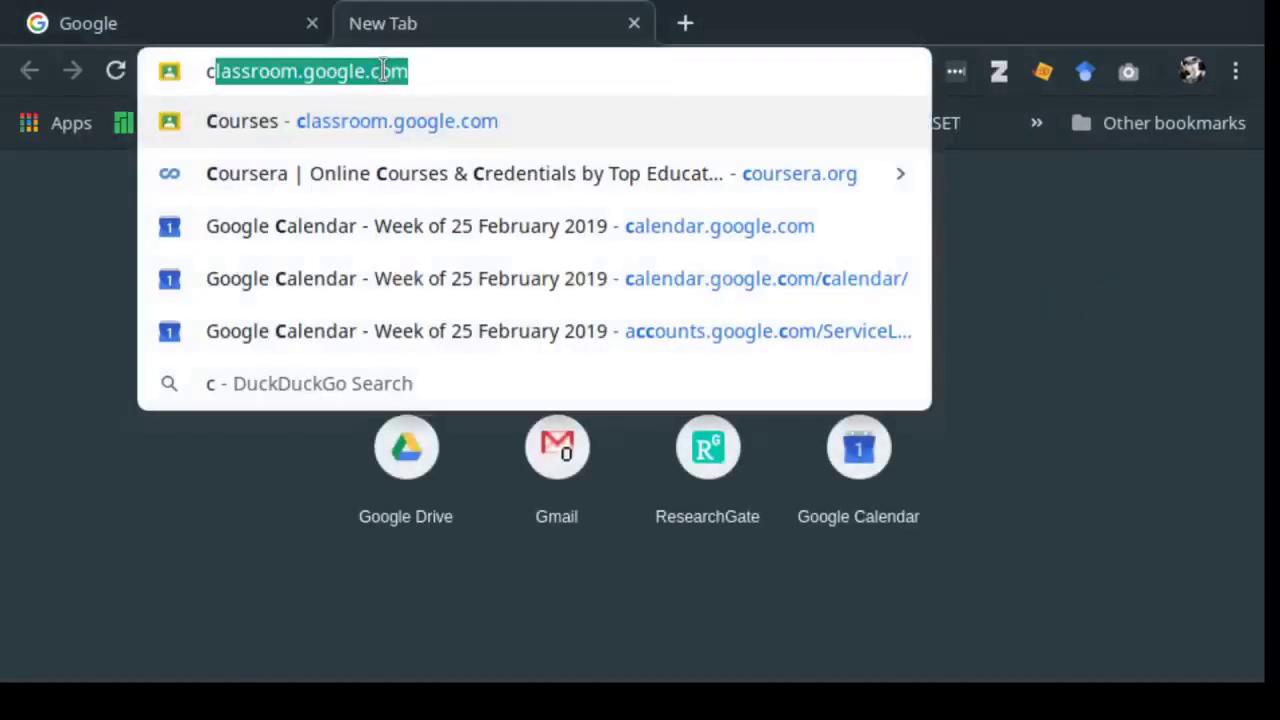
pyautogui.click(470, 62)
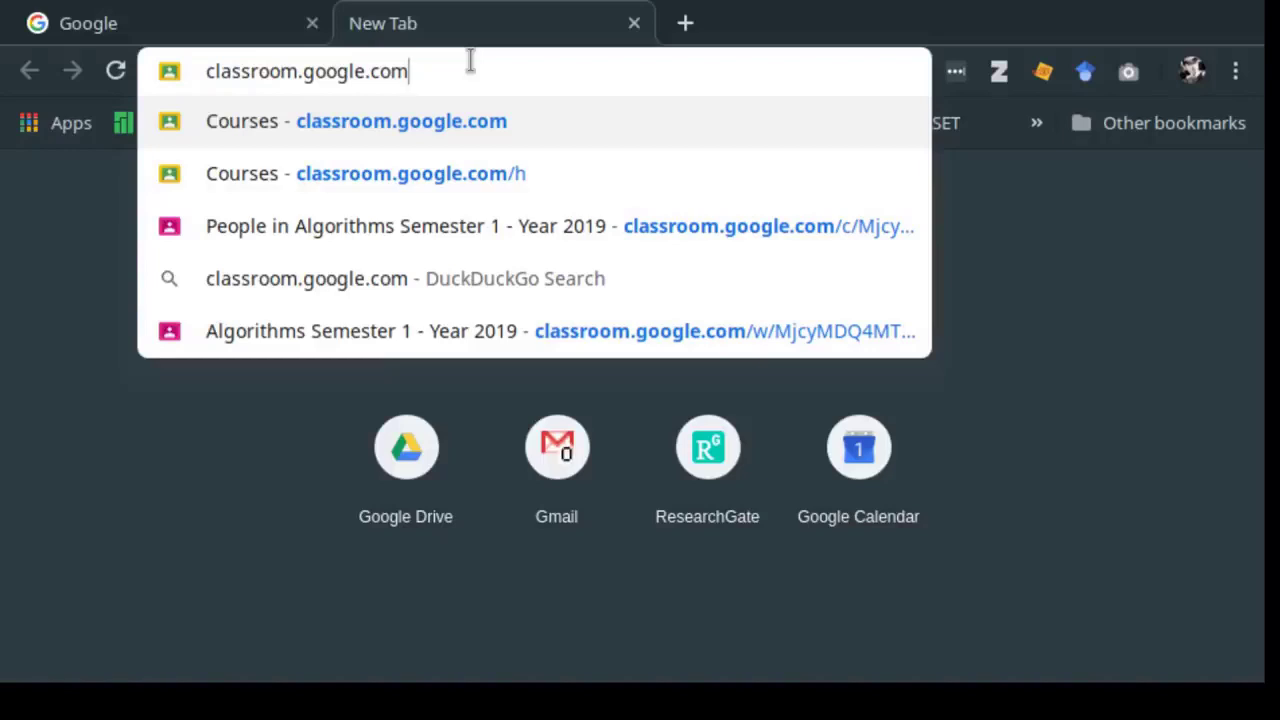
pyautogui.press('Return')
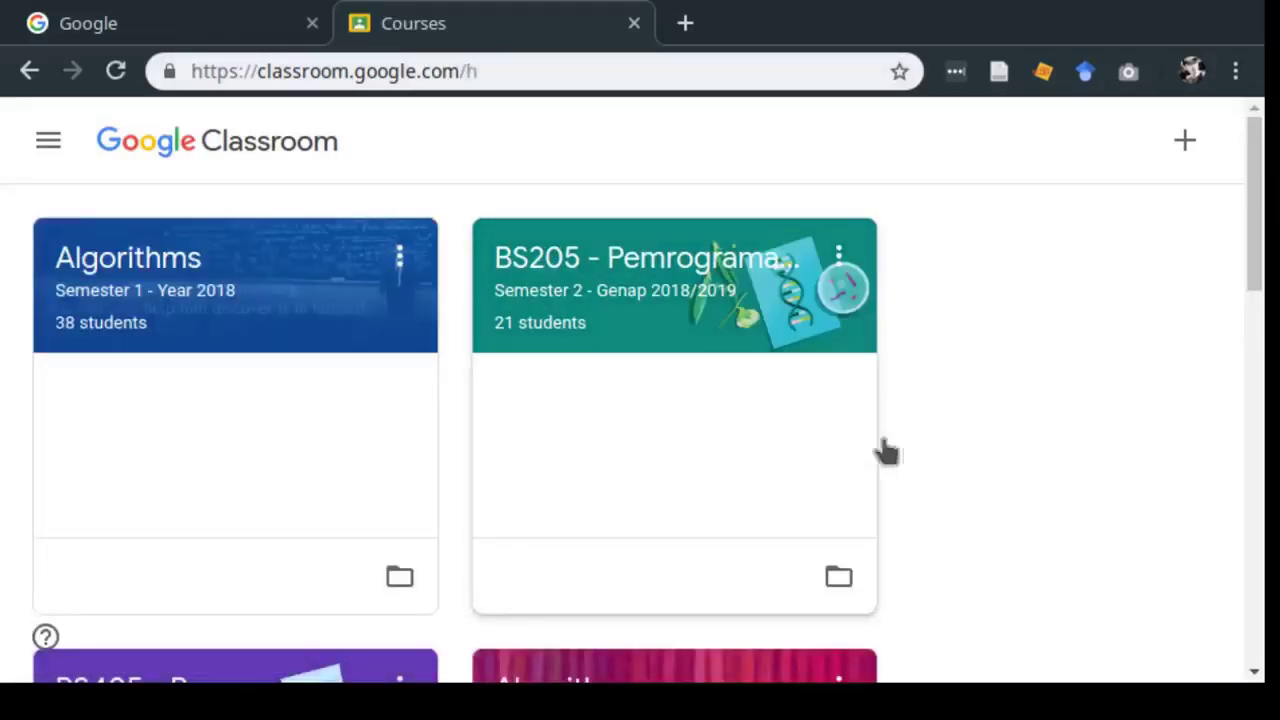
# Start creating a new class and accept the notice about not using Classroom at a school/university with students
pyautogui.scroll(-5, 977, 460)
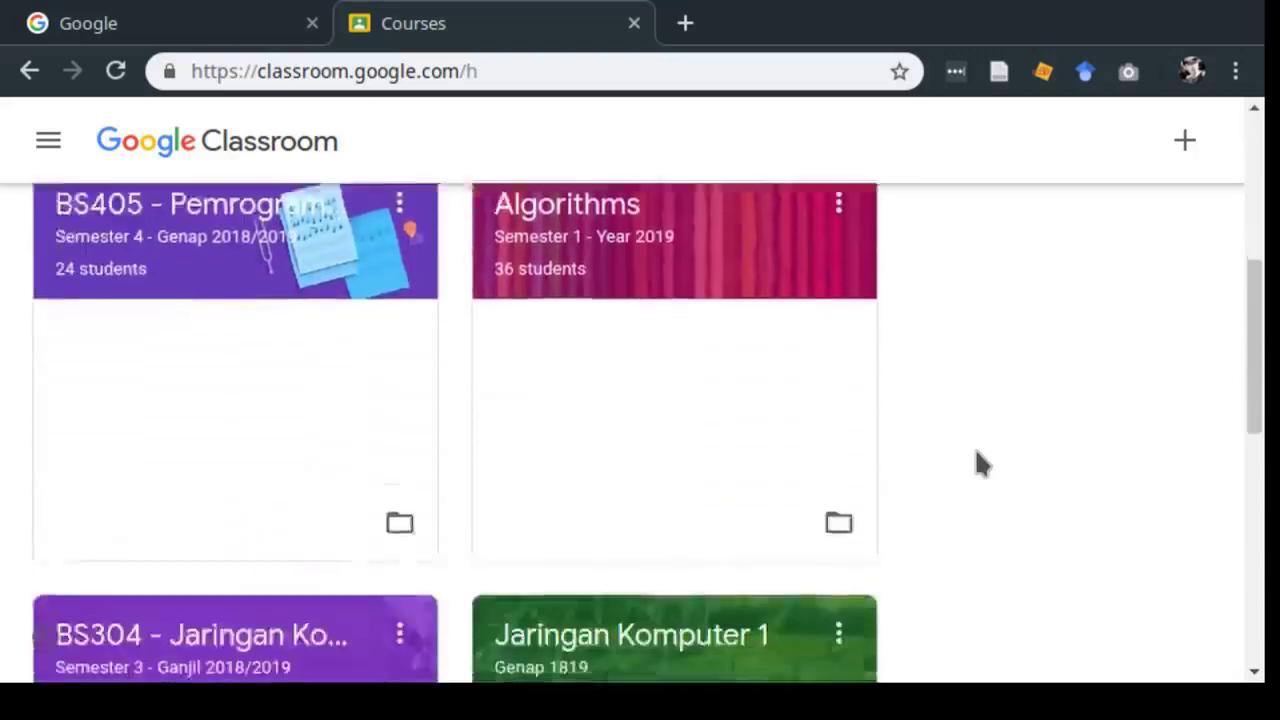
pyautogui.scroll(-8, 978, 462)
pyautogui.scroll(7, 978, 462)
pyautogui.scroll(5, 978, 462)
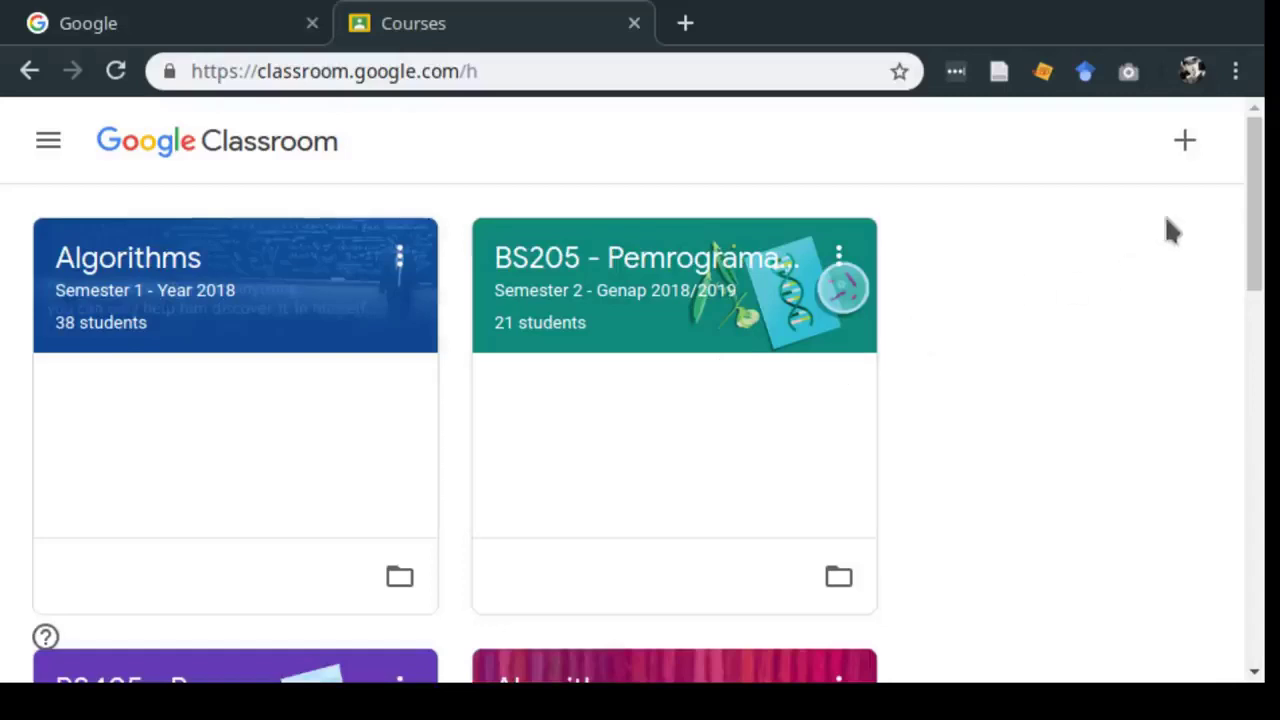
pyautogui.click(1185, 140)
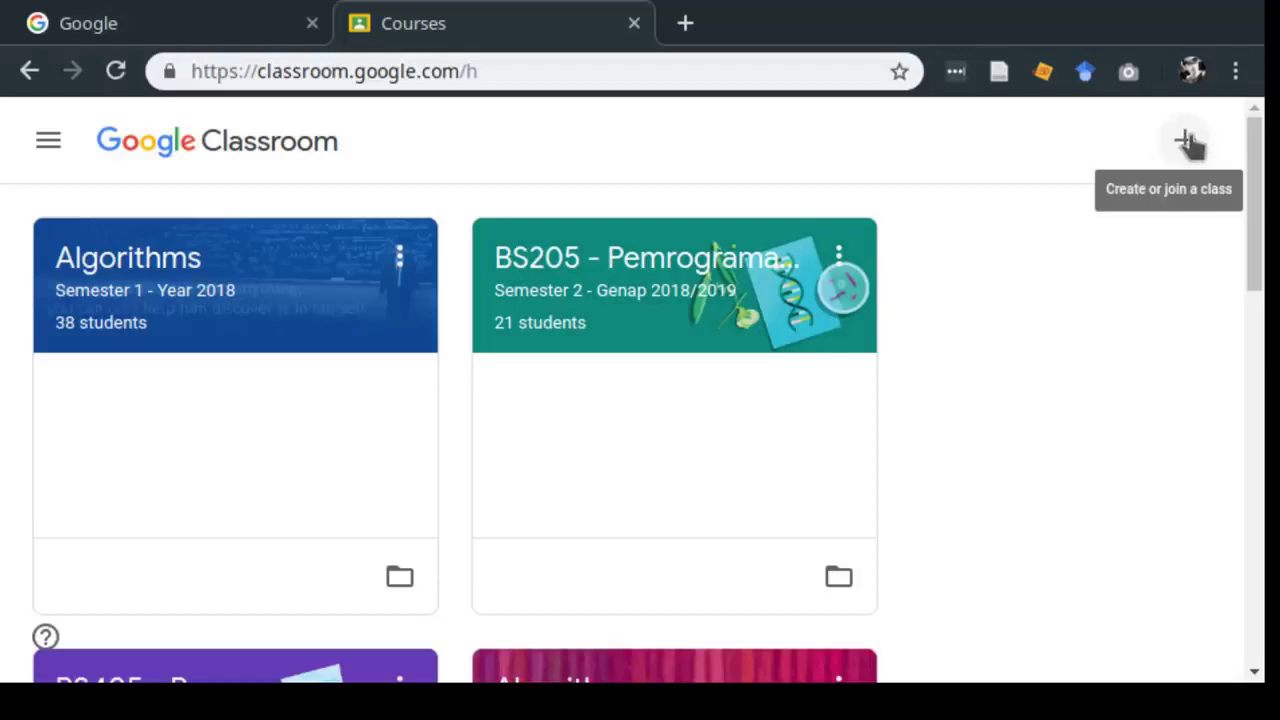
pyautogui.click(1186, 141)
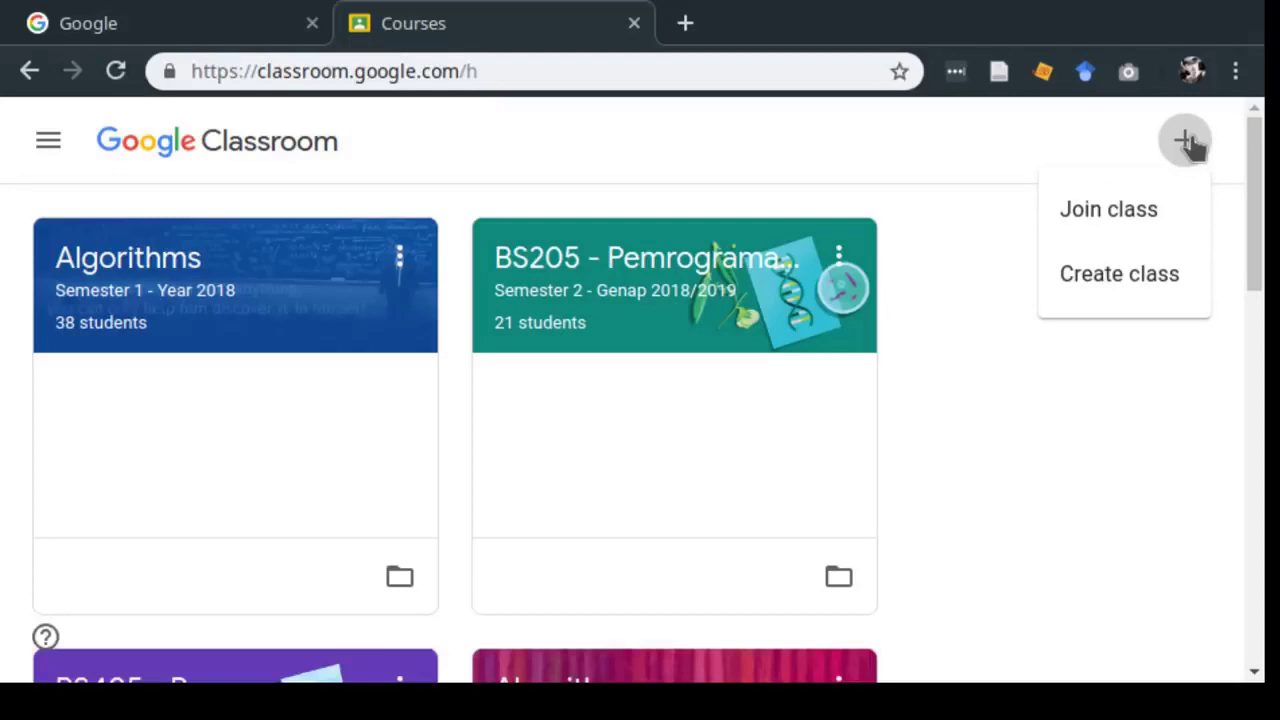
pyautogui.click(1141, 297)
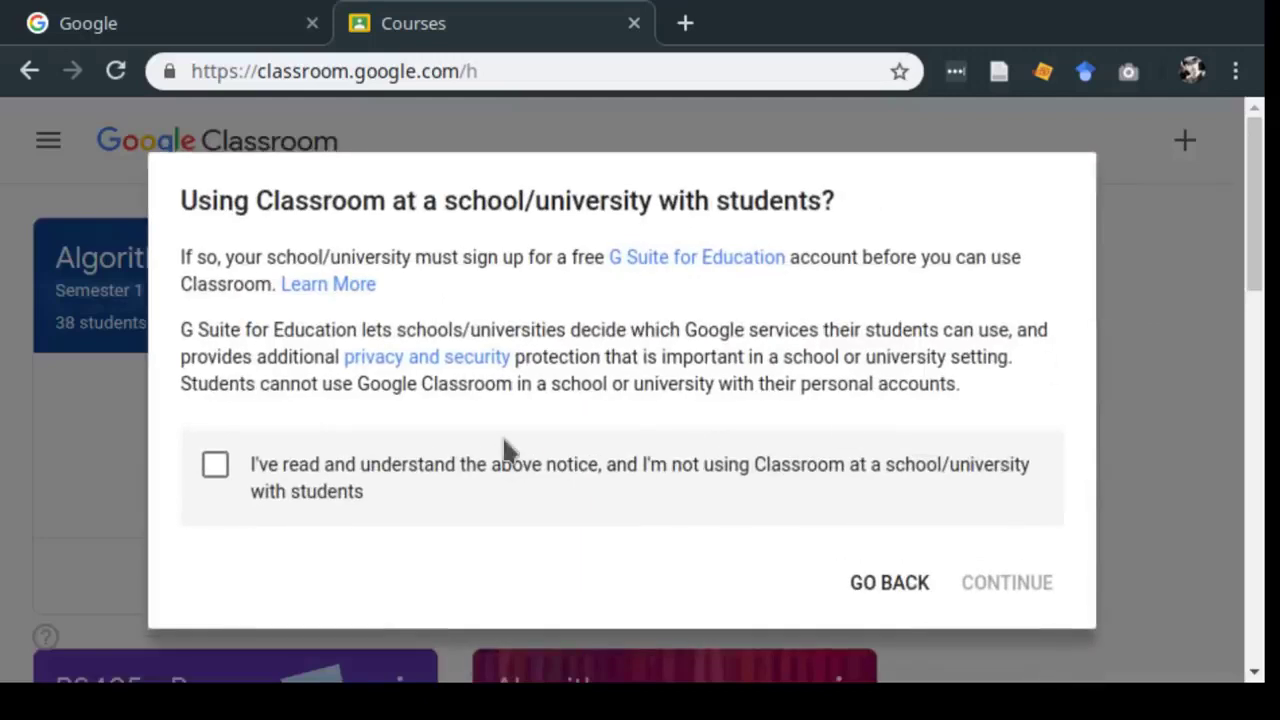
pyautogui.click(221, 477)
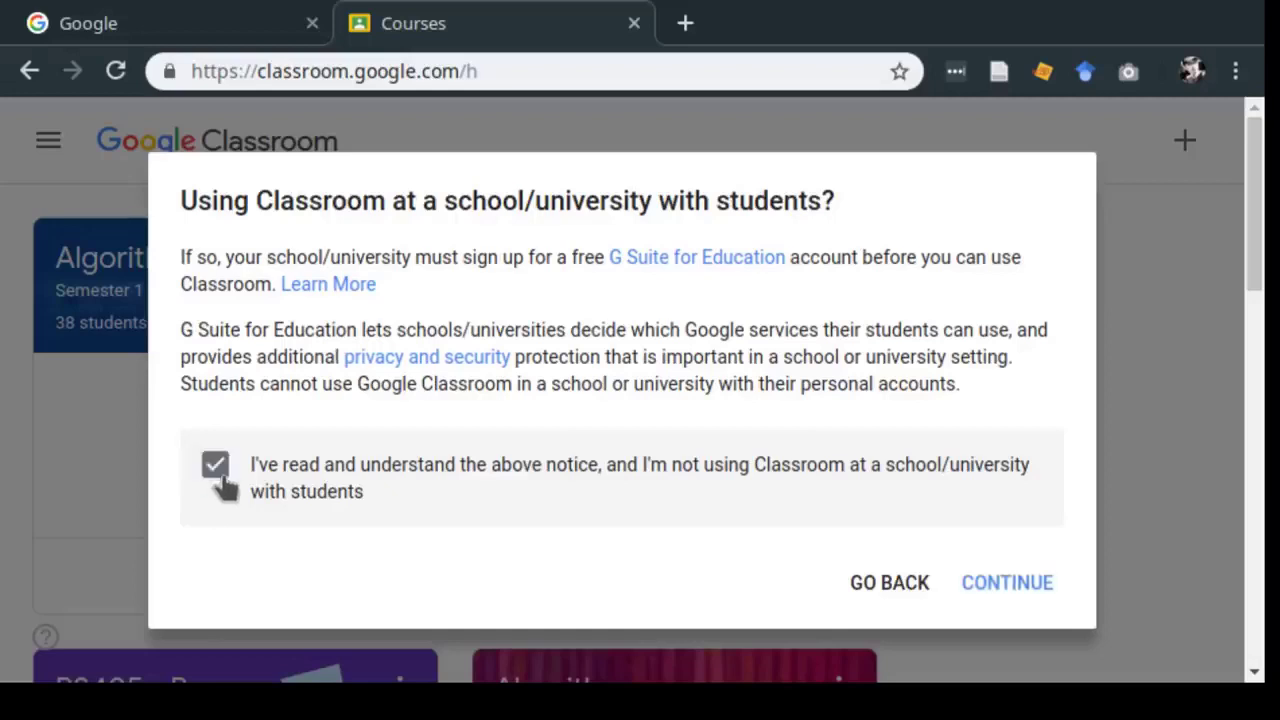
pyautogui.click(1010, 584)
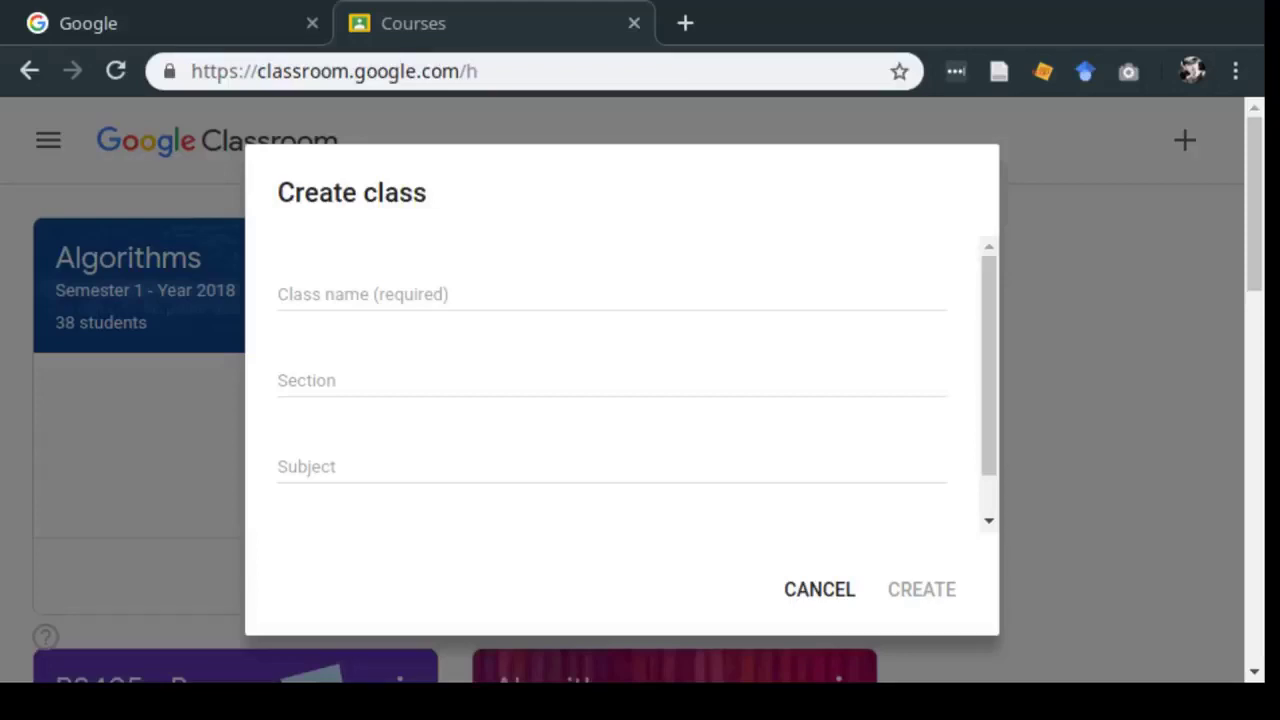
# Name the new class "Pemrograman Dasar" and set its section to "Semester Genap 2019/2010"
pyautogui.click(411, 294)
pyautogui.click(455, 265)
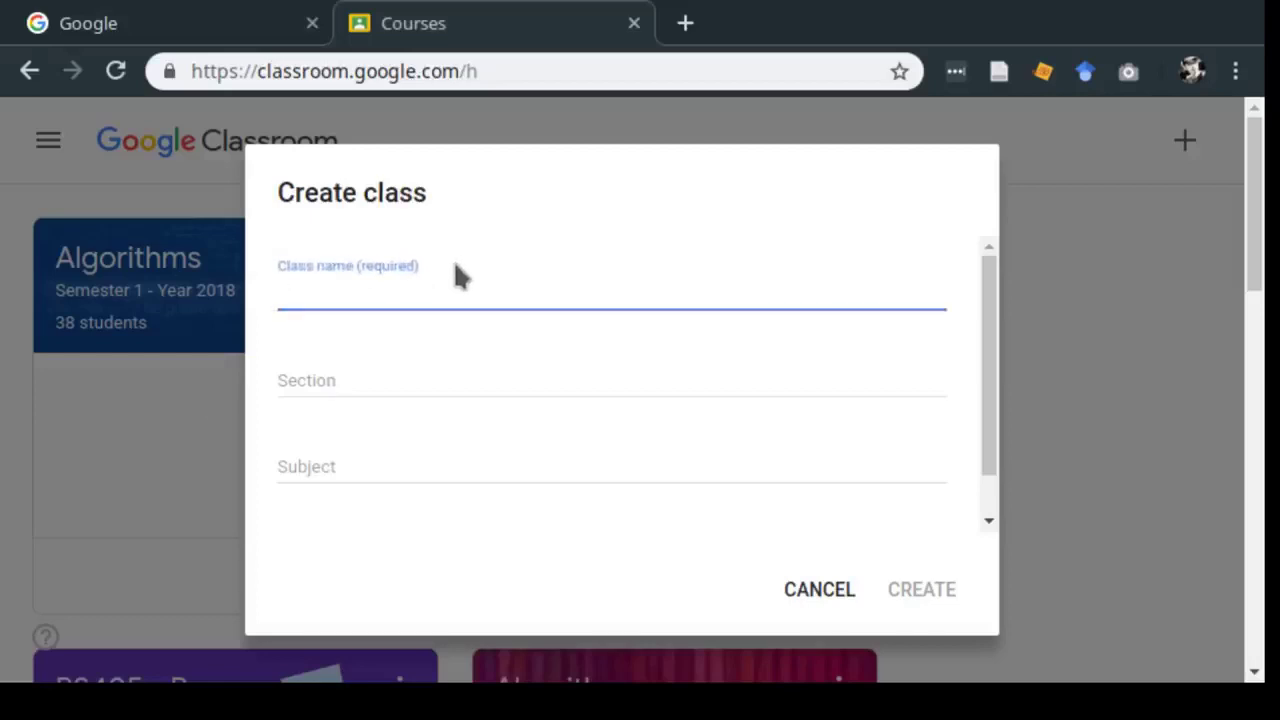
pyautogui.click(370, 305)
pyautogui.write('Pemrograman Dasar')
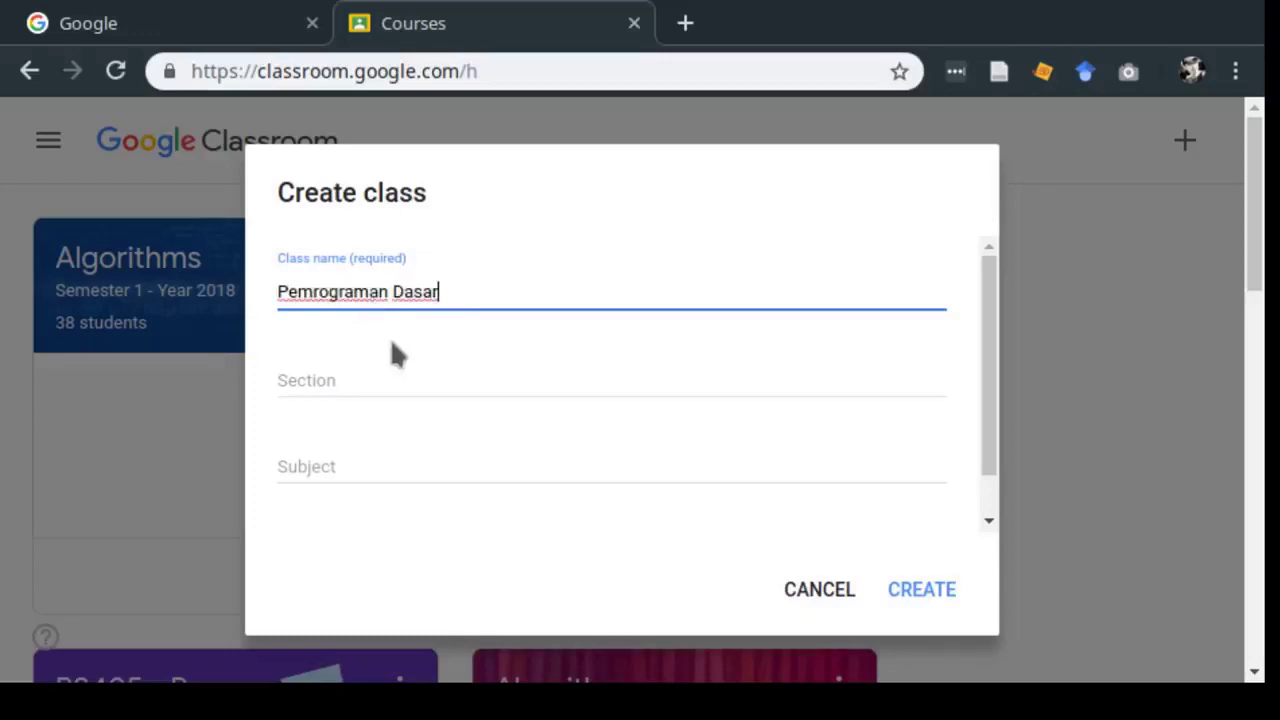
pyautogui.click(416, 367)
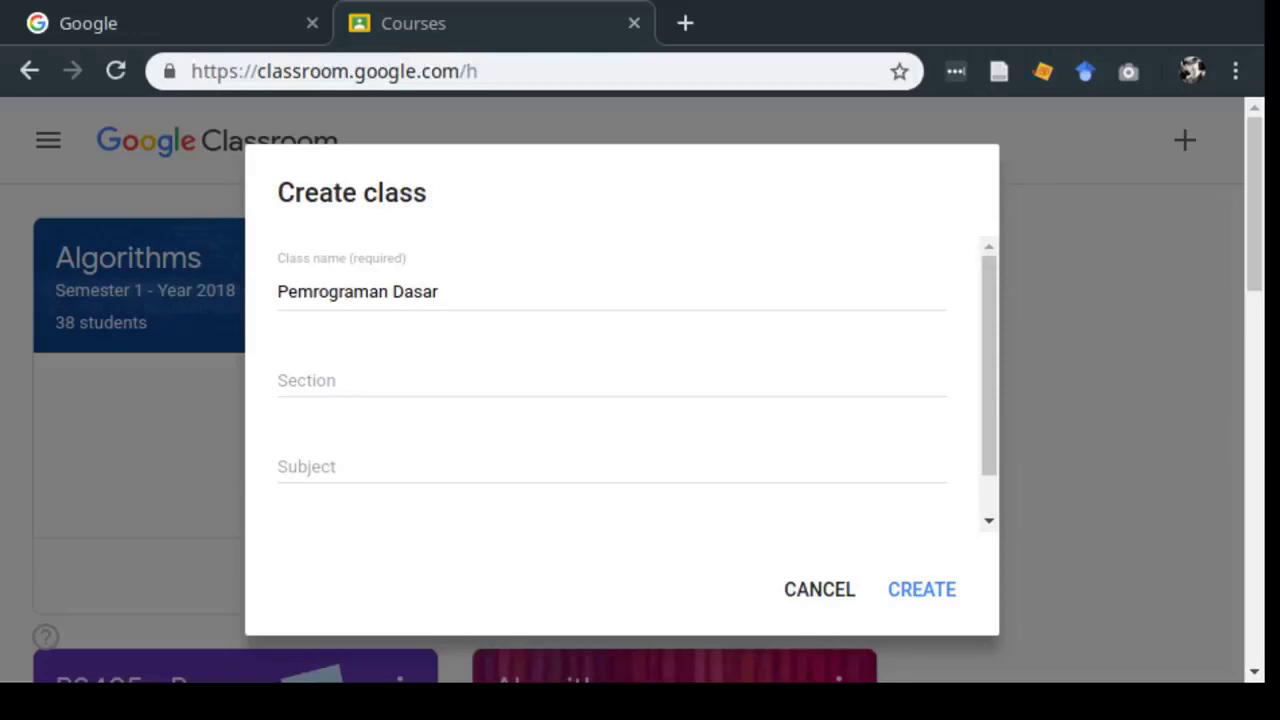
pyautogui.click(306, 368)
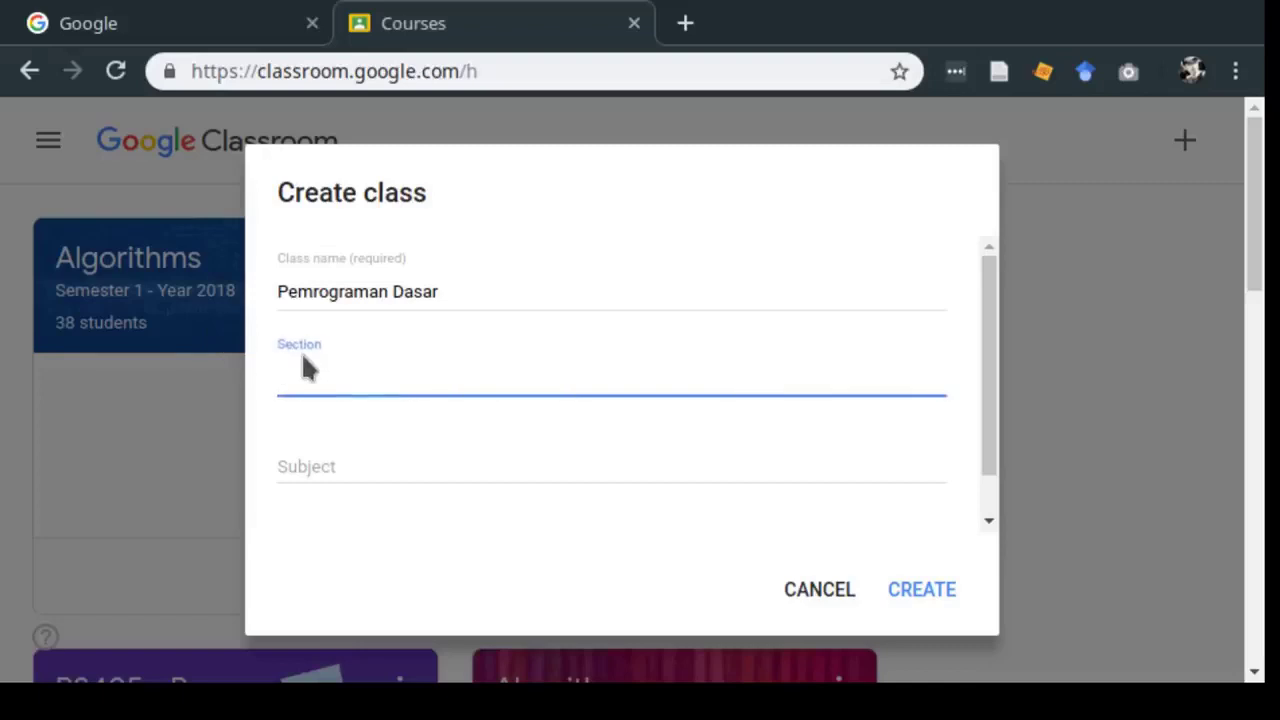
pyautogui.write('Semester Genap ')
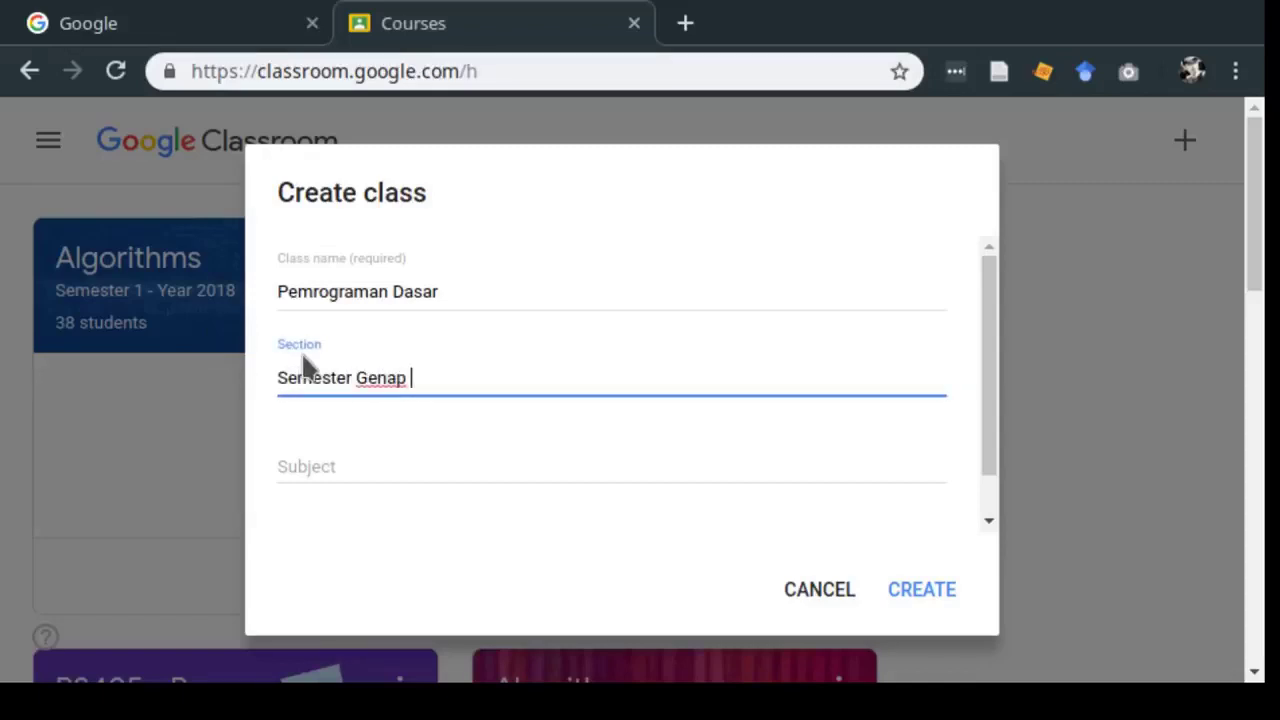
pyautogui.write('2019/2010')
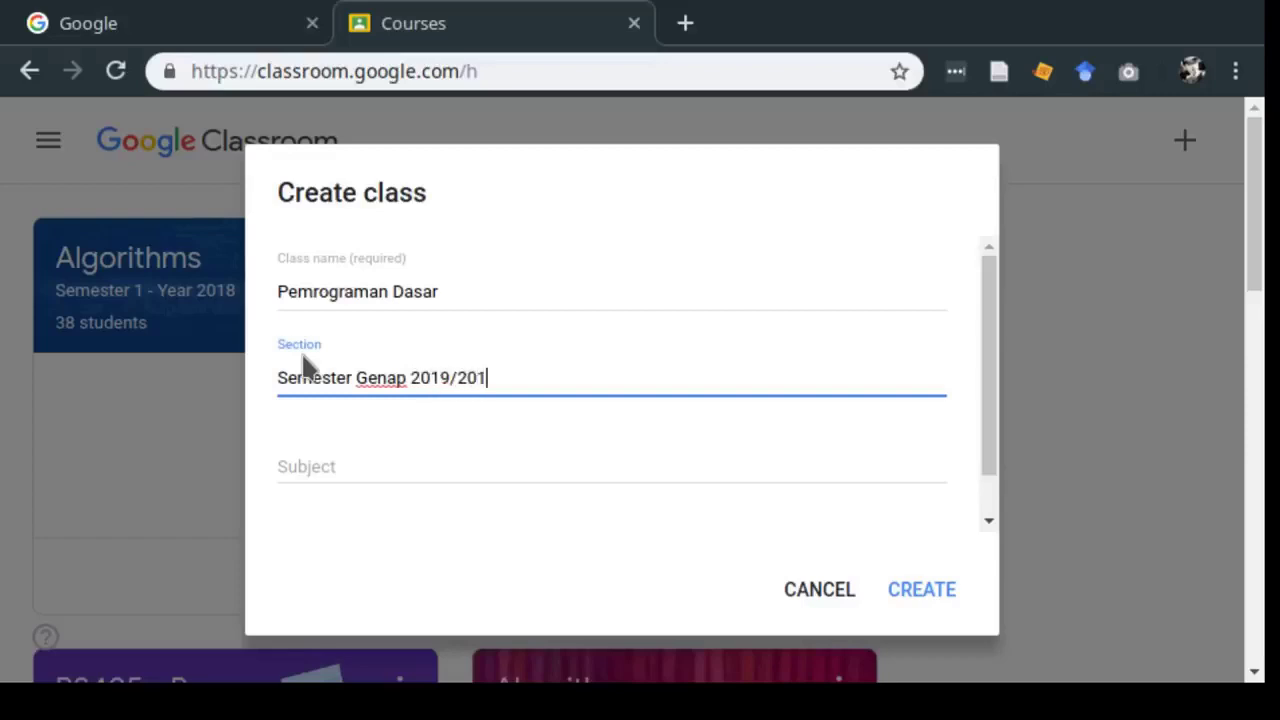
# Create the class with the subject "Pemrograman" and the room "Laboratorium Komputer Dasar"
pyautogui.click(360, 464)
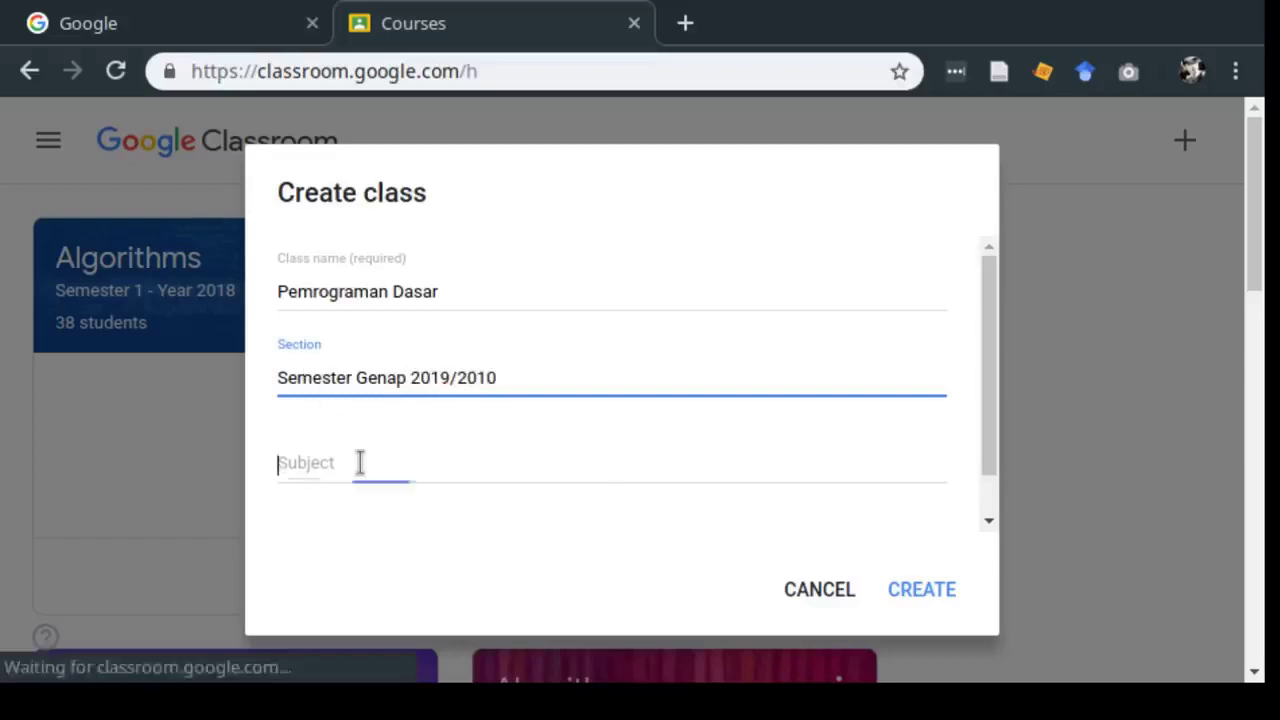
pyautogui.press('Tab')
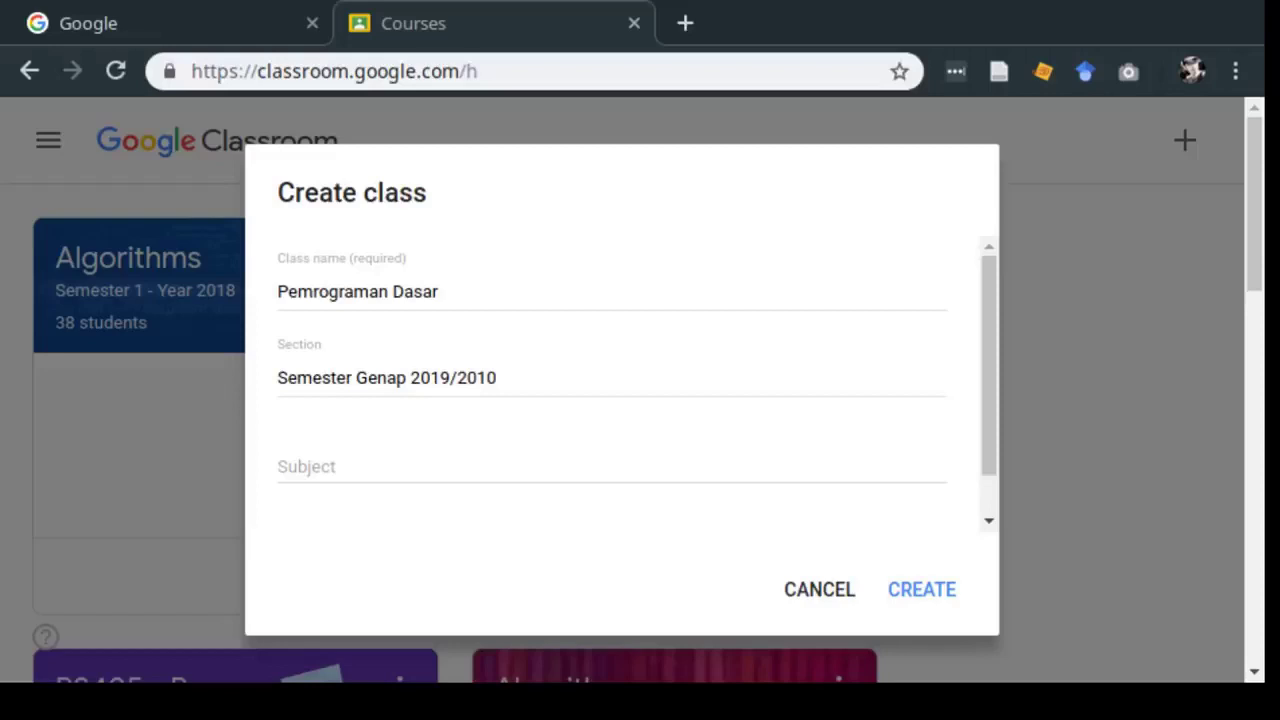
pyautogui.click(341, 434)
pyautogui.write('Pemrograman')
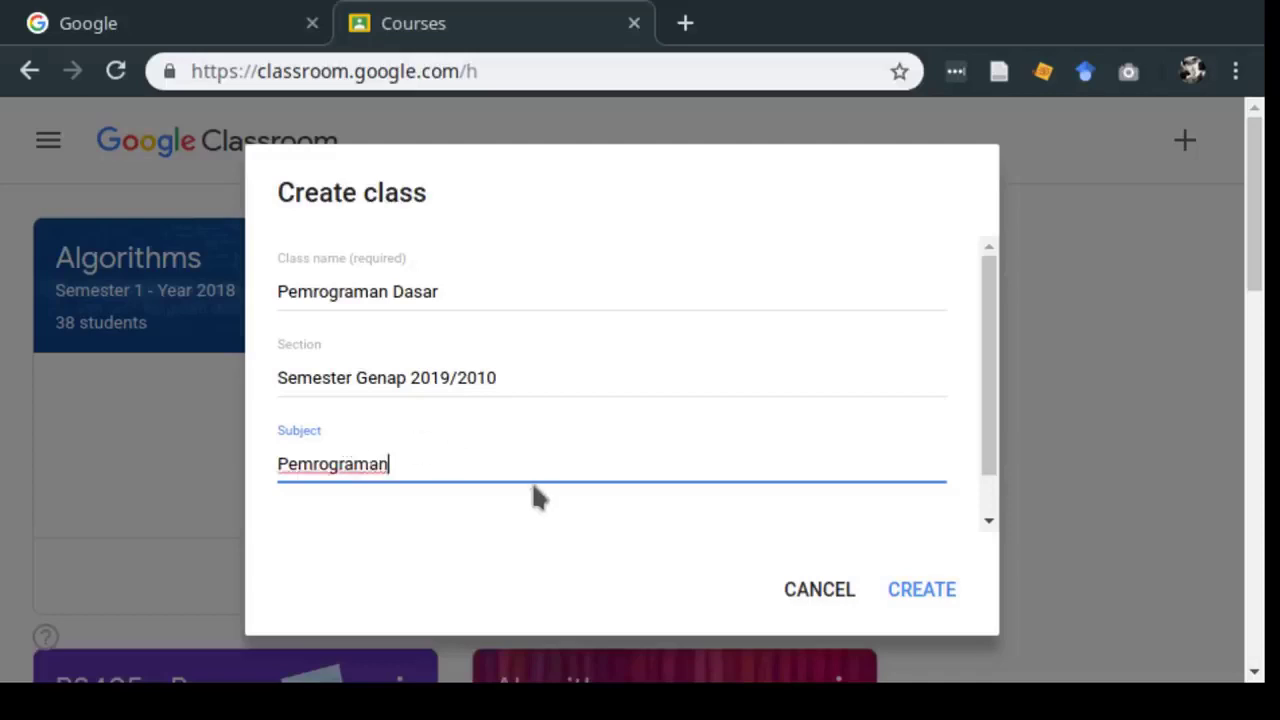
pyautogui.scroll(-1, 531, 480)
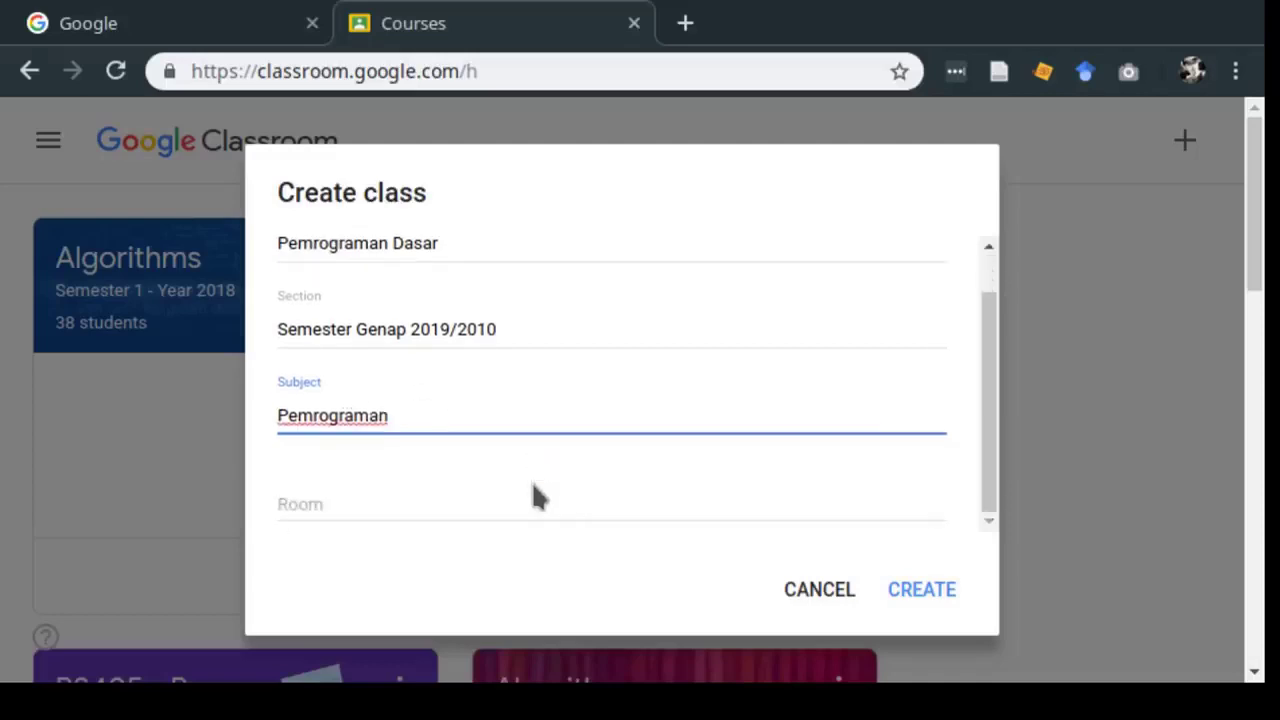
pyautogui.click(322, 502)
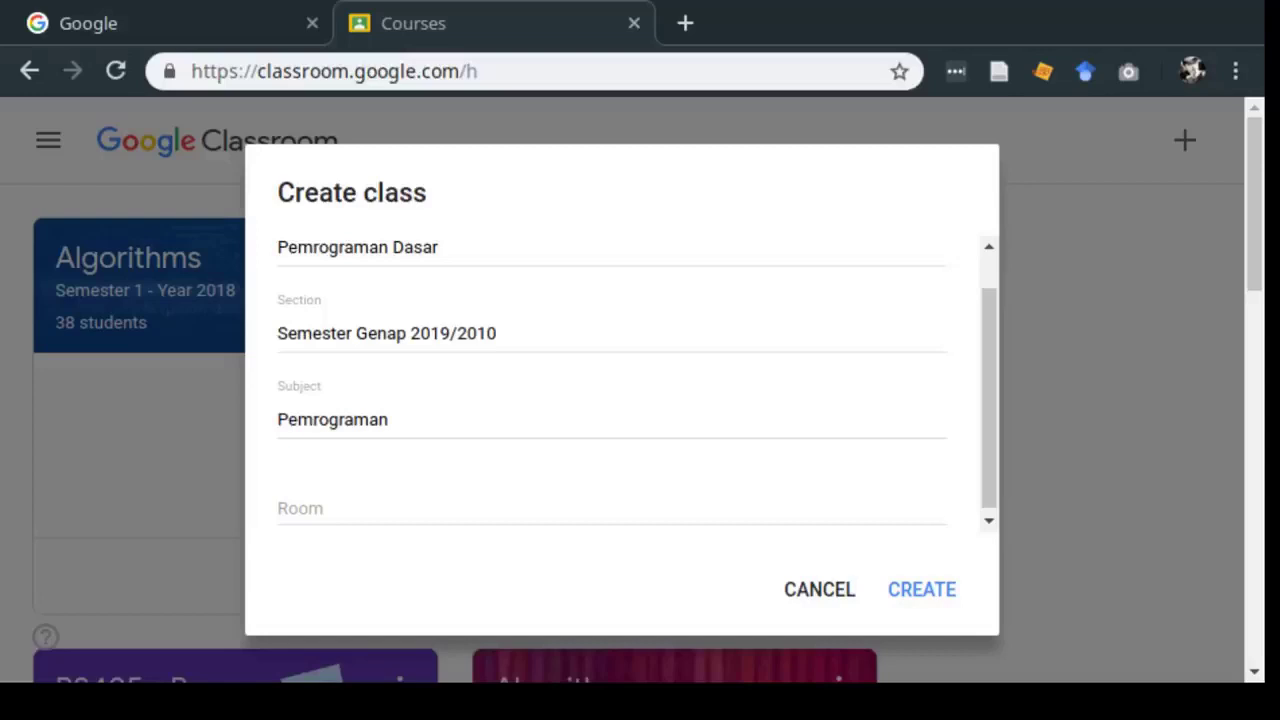
pyautogui.click(270, 505)
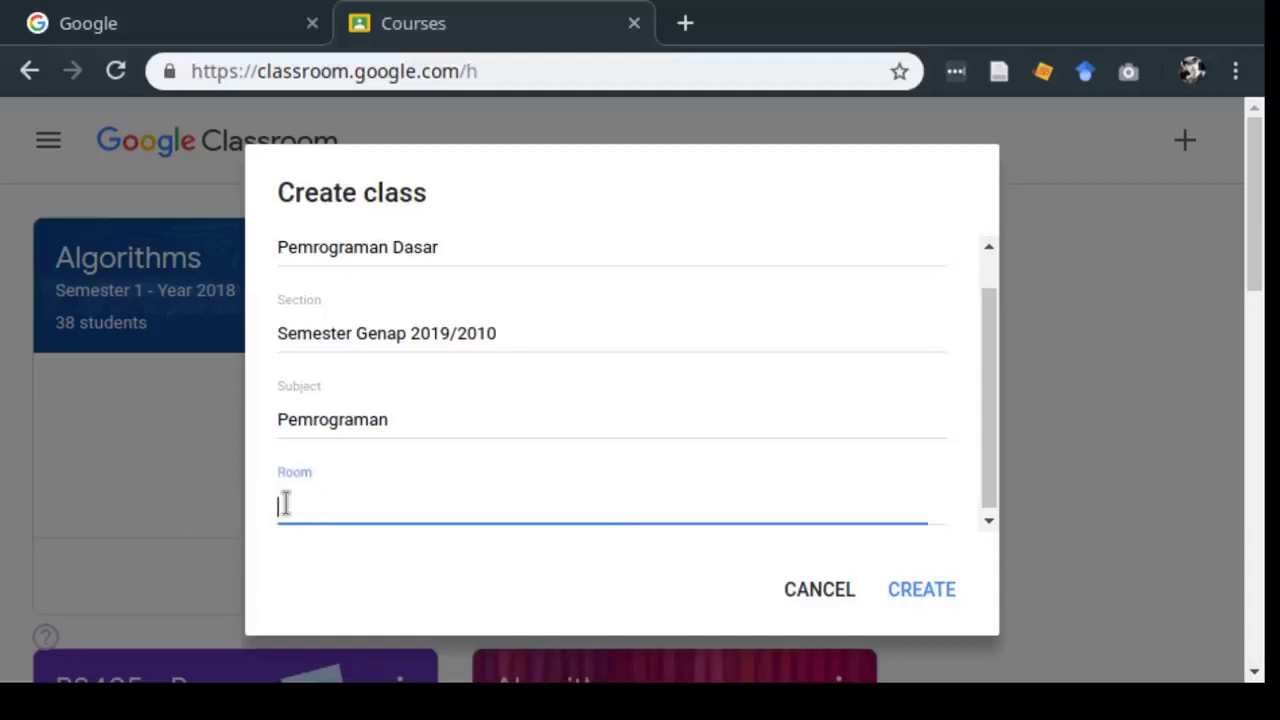
pyautogui.write('Laboratorium Komputer Dasar')
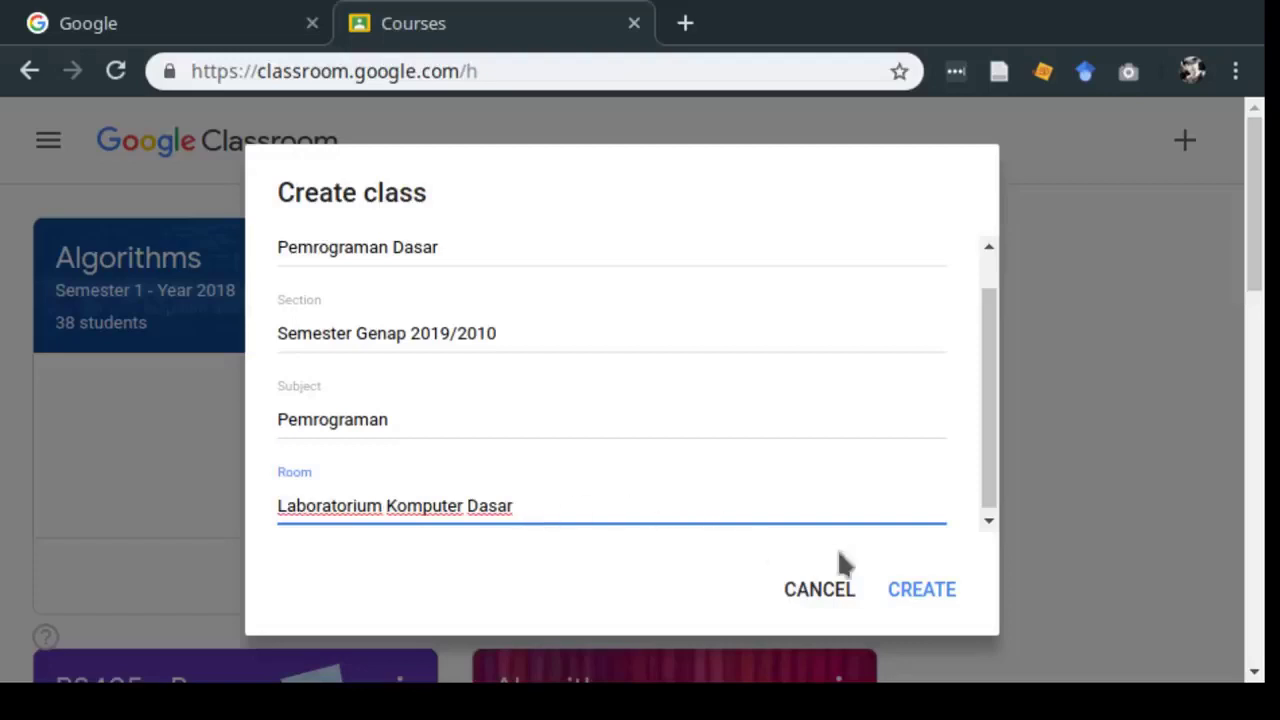
pyautogui.click(922, 590)
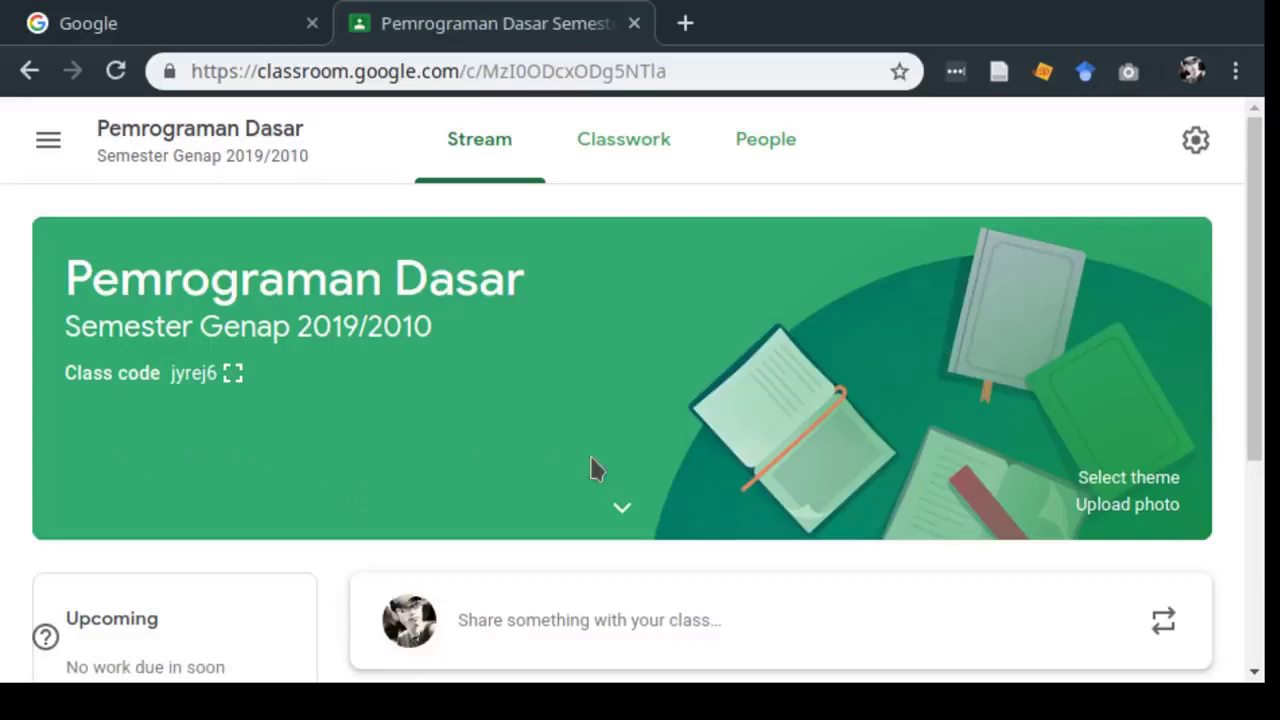
pyautogui.scroll(-3, 594, 466)
pyautogui.scroll(3, 594, 466)
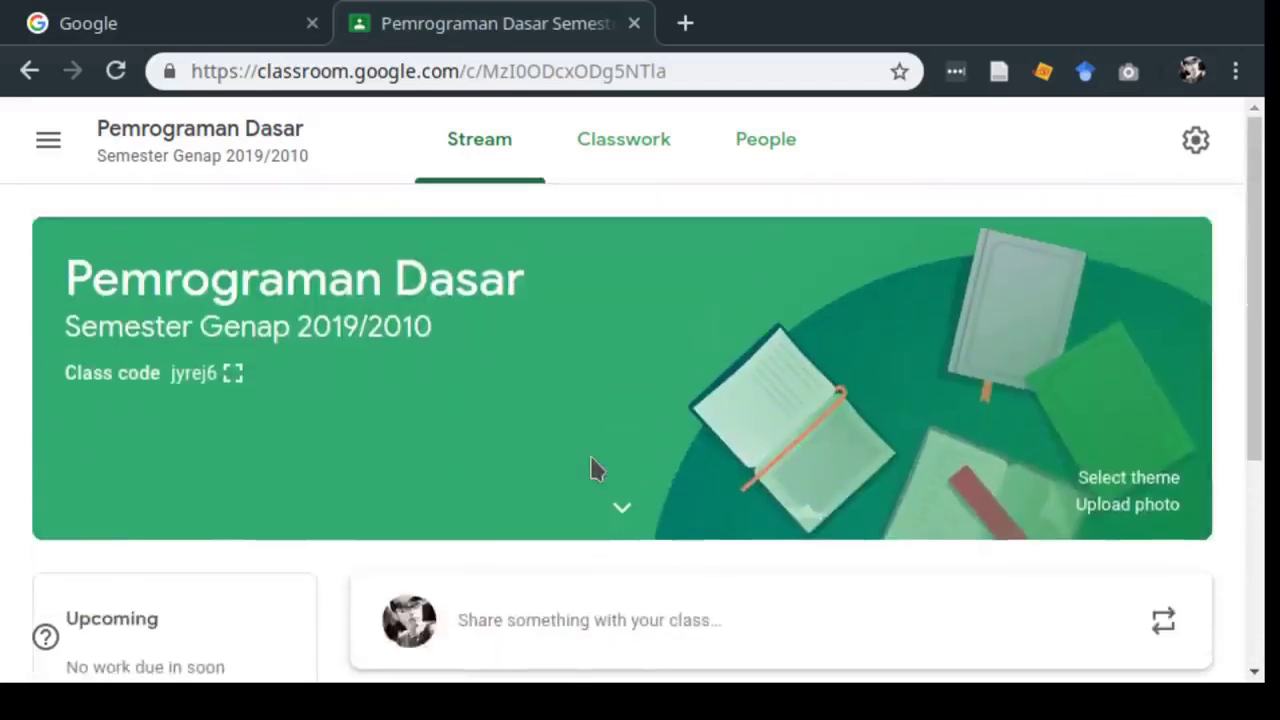
pyautogui.scroll(-1, 594, 466)
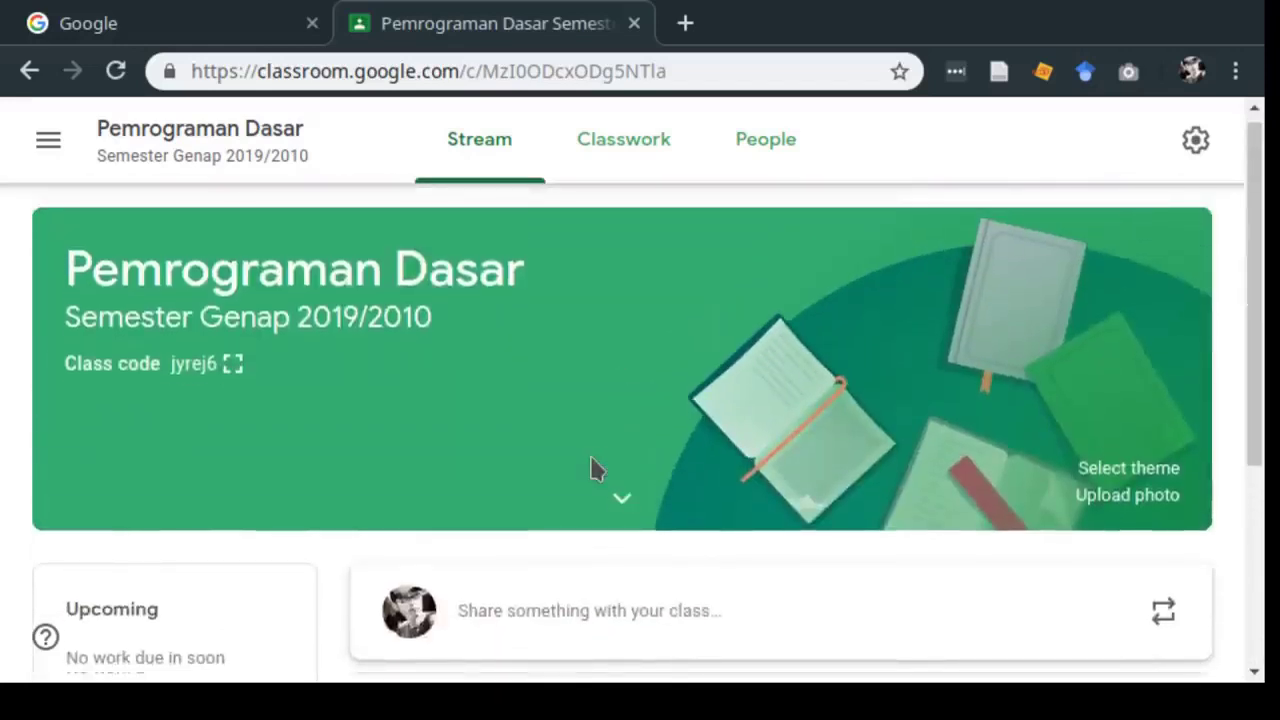
pyautogui.scroll(-1, 594, 470)
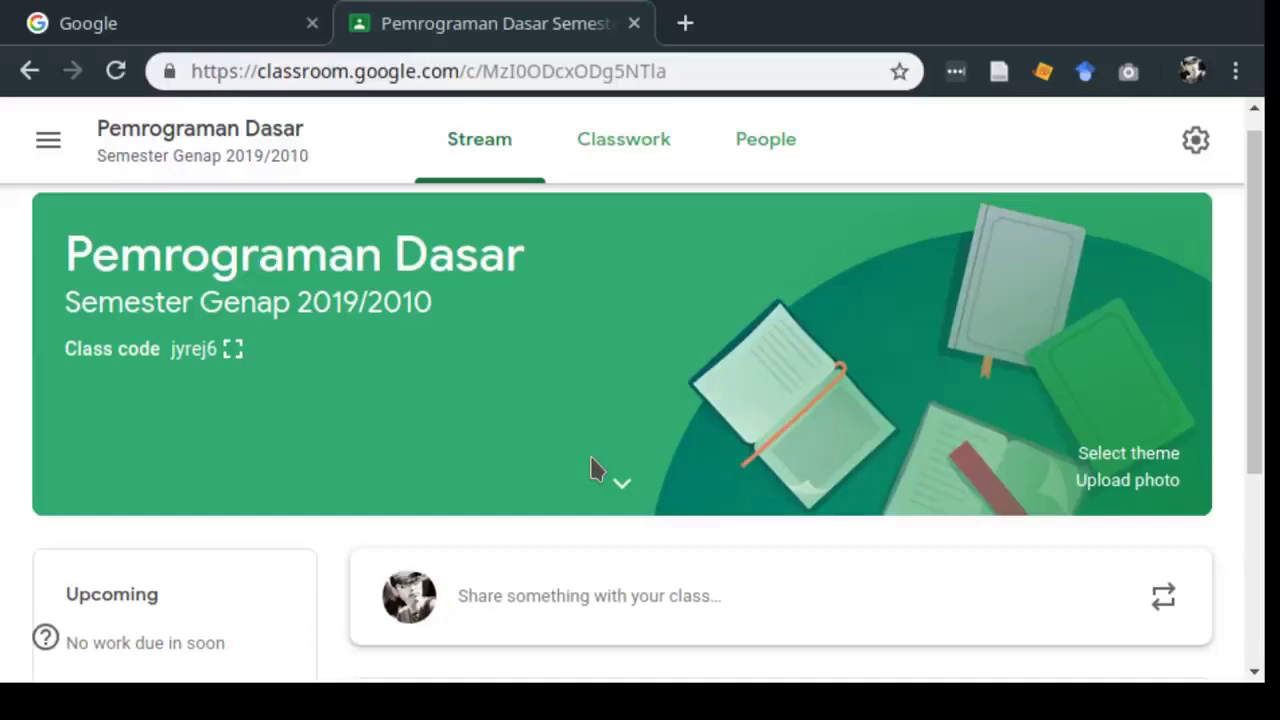
pyautogui.scroll(-1, 592, 460)
pyautogui.scroll(-1, 594, 470)
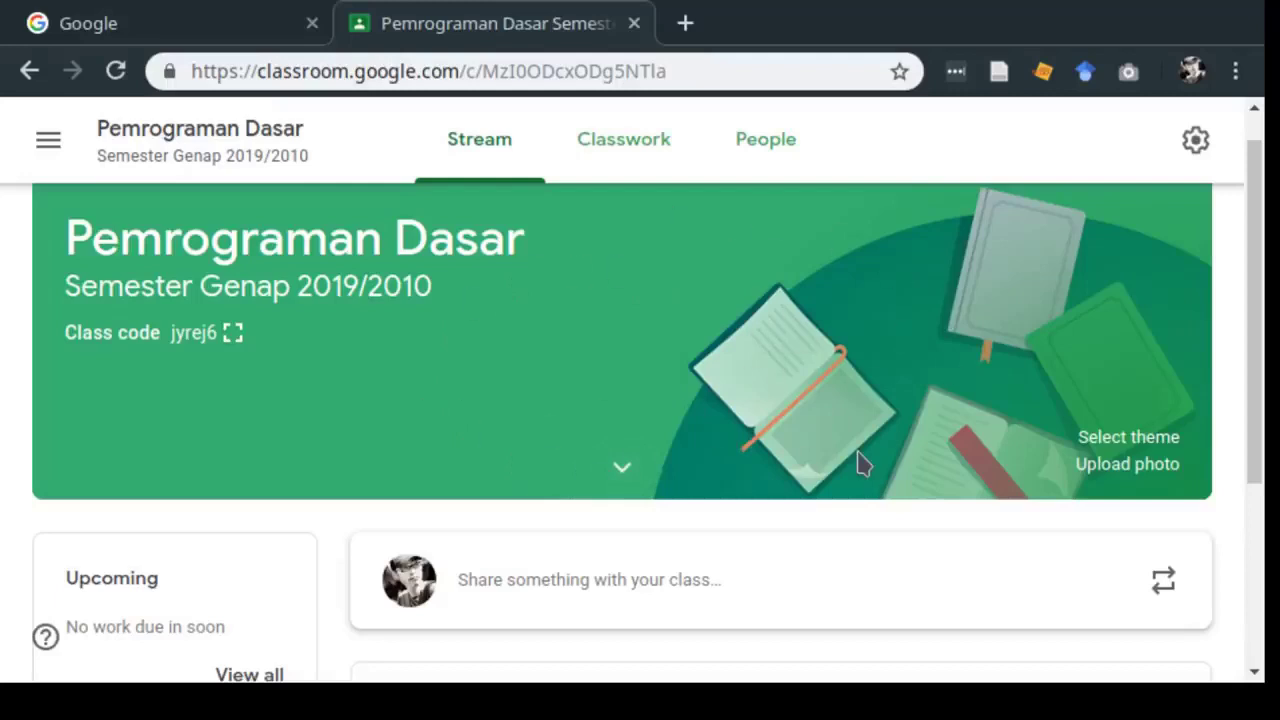
# Set the class theme to the blue magnet and rocket blueprint image from the Maths & Science gallery
pyautogui.click(1110, 440)
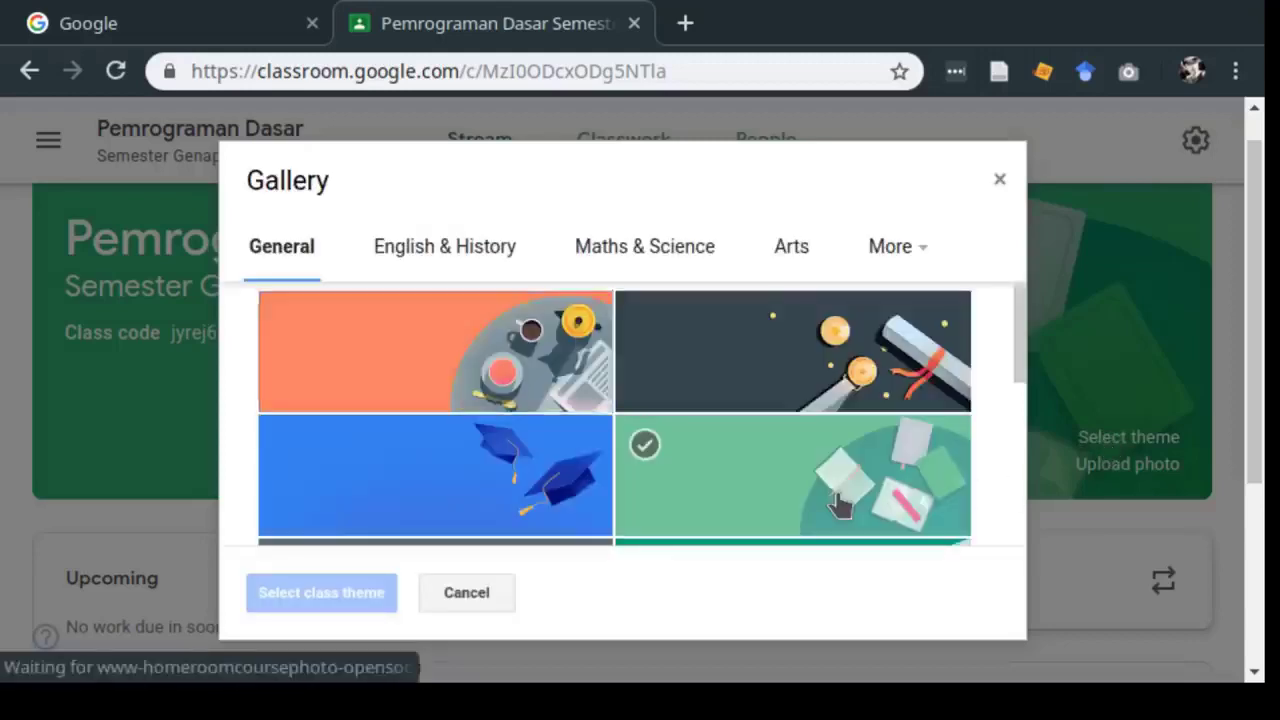
pyautogui.scroll(-3, 731, 498)
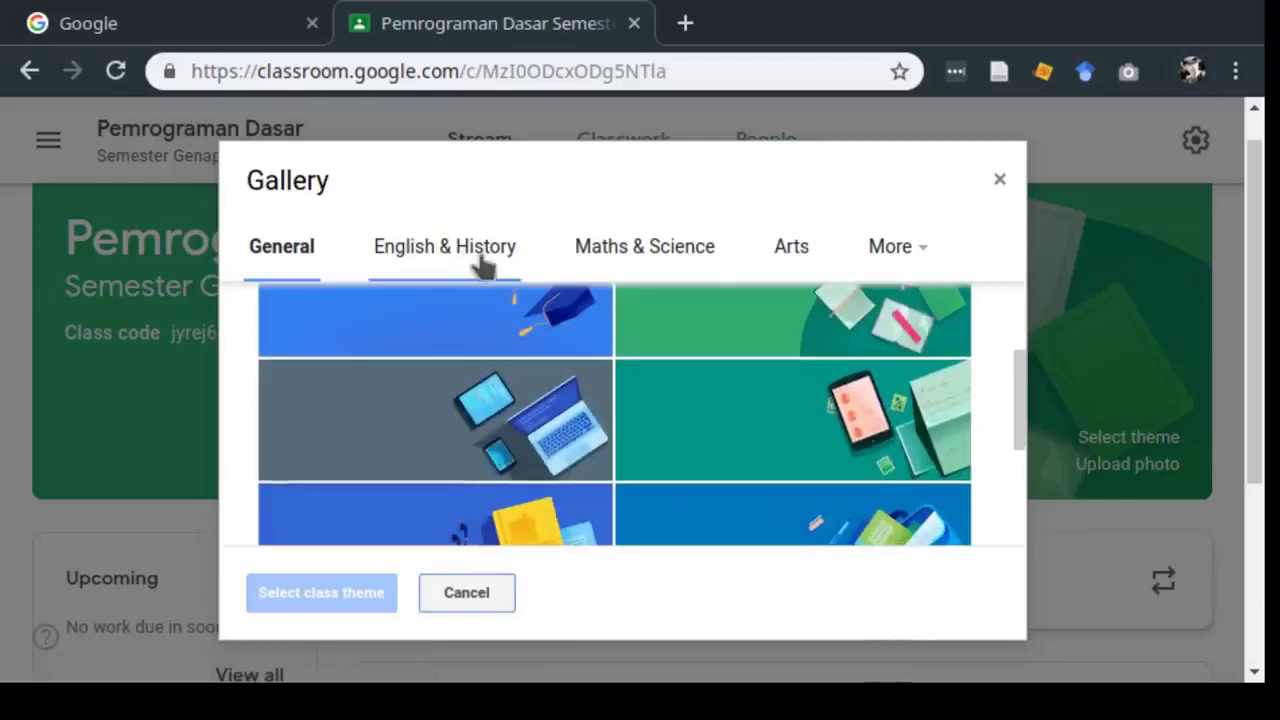
pyautogui.click(670, 270)
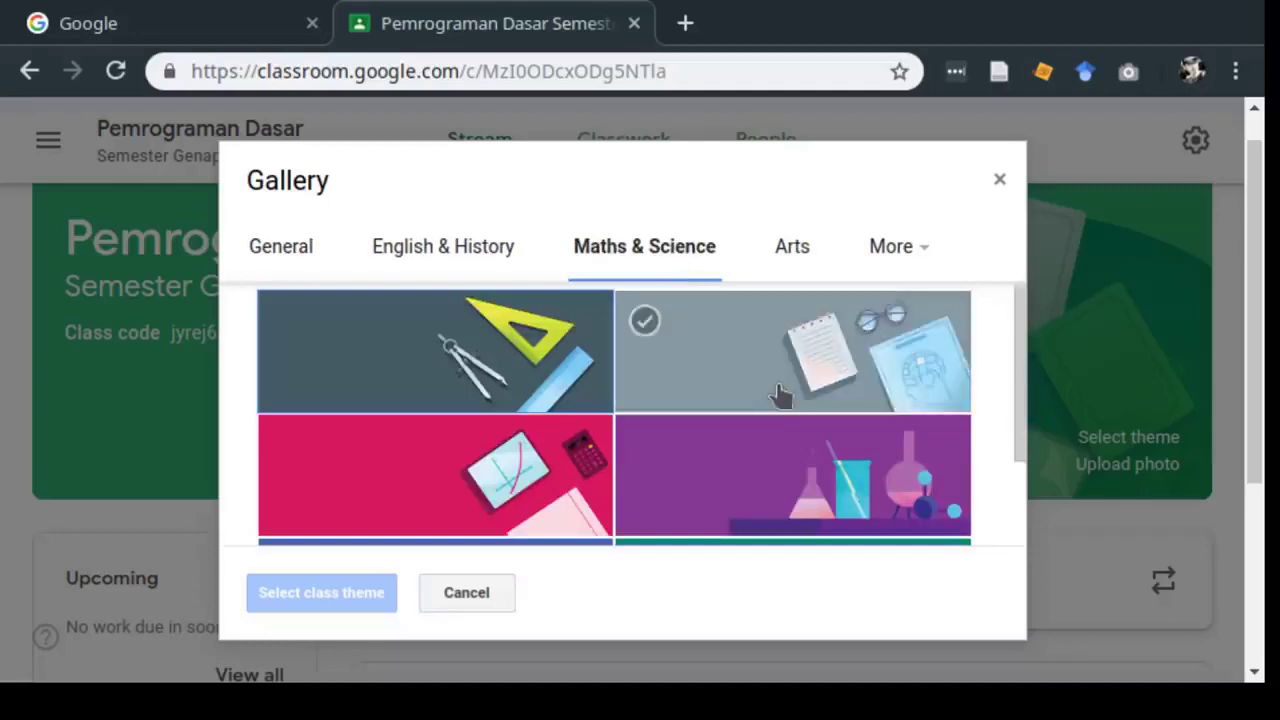
pyautogui.scroll(-2, 780, 395)
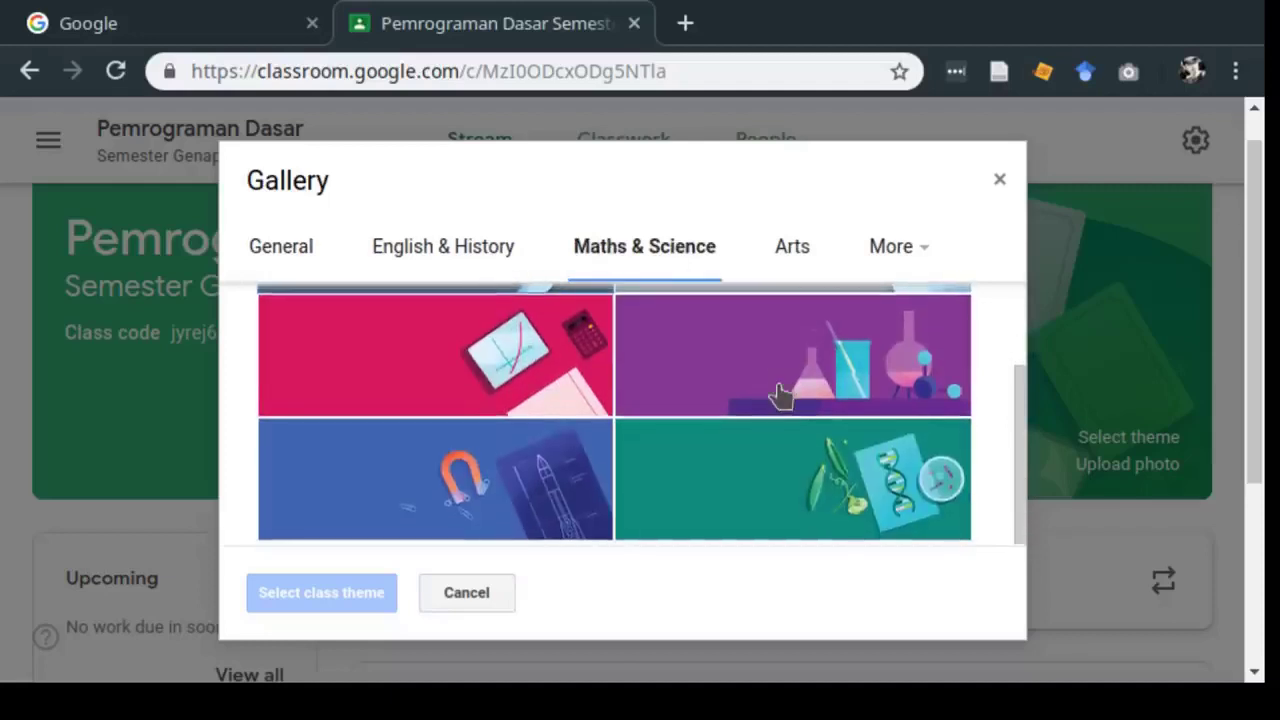
pyautogui.scroll(1, 780, 395)
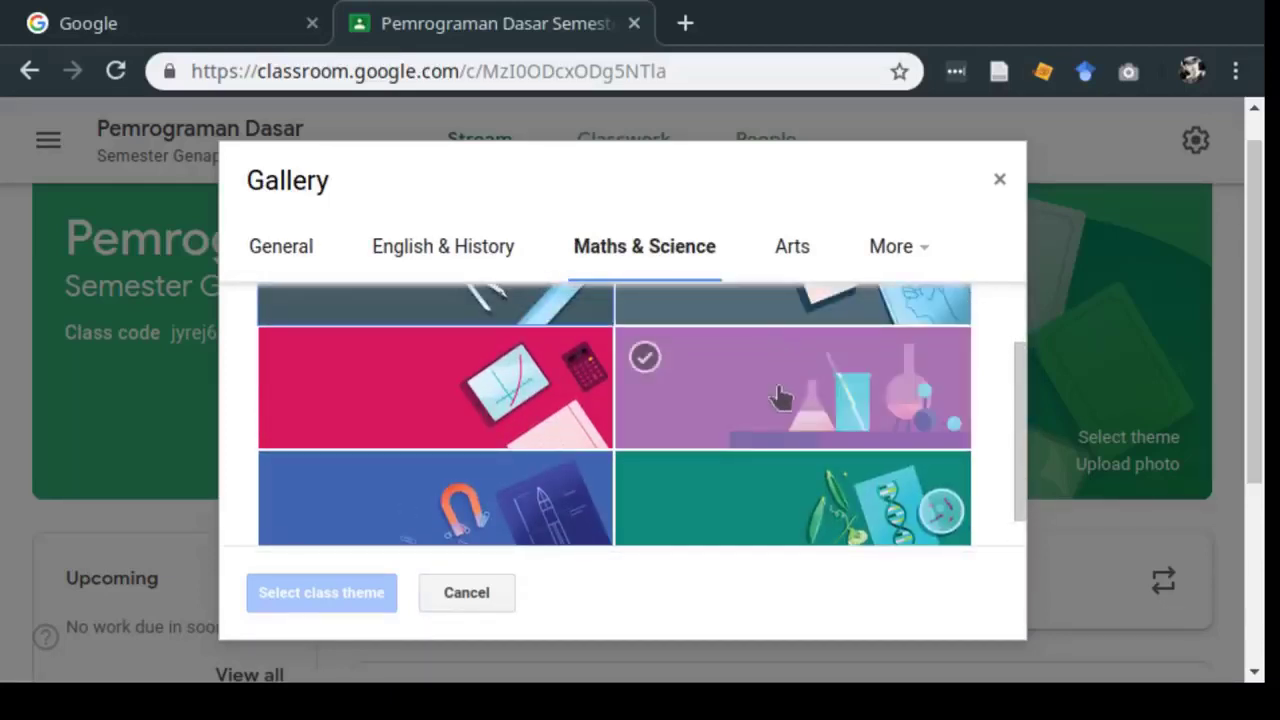
pyautogui.click(778, 393)
pyautogui.click(528, 503)
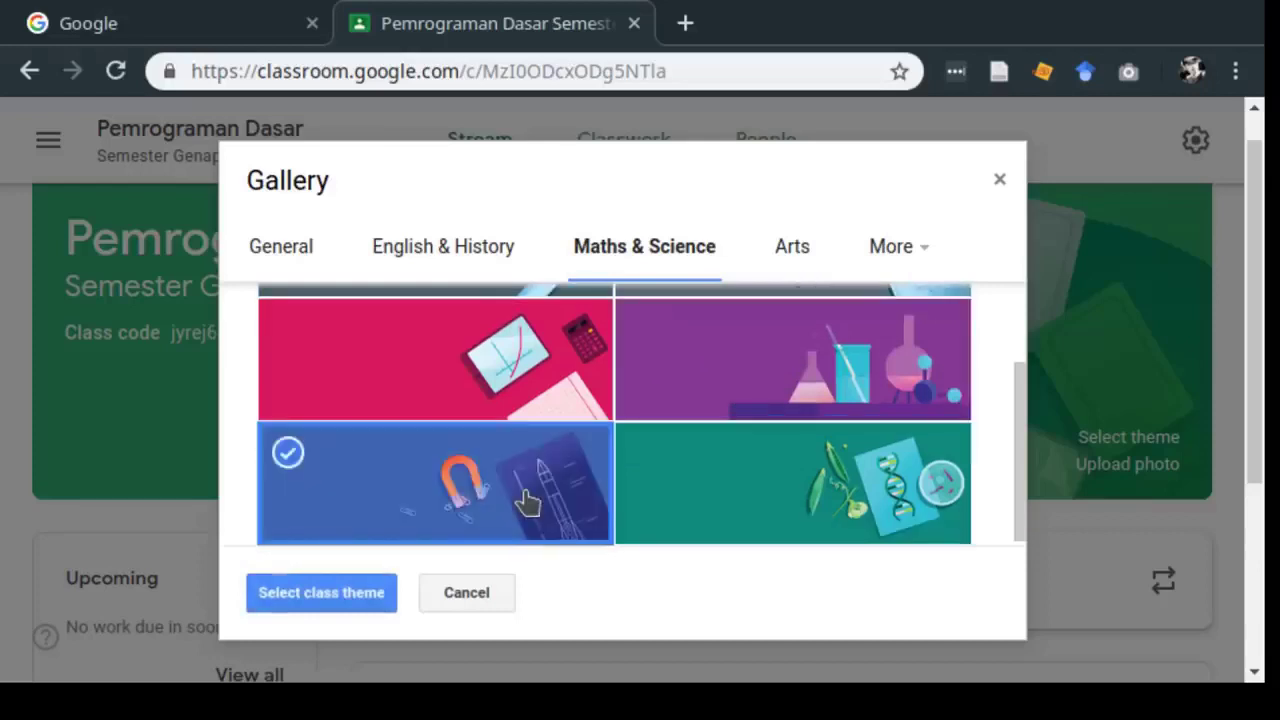
pyautogui.click(346, 602)
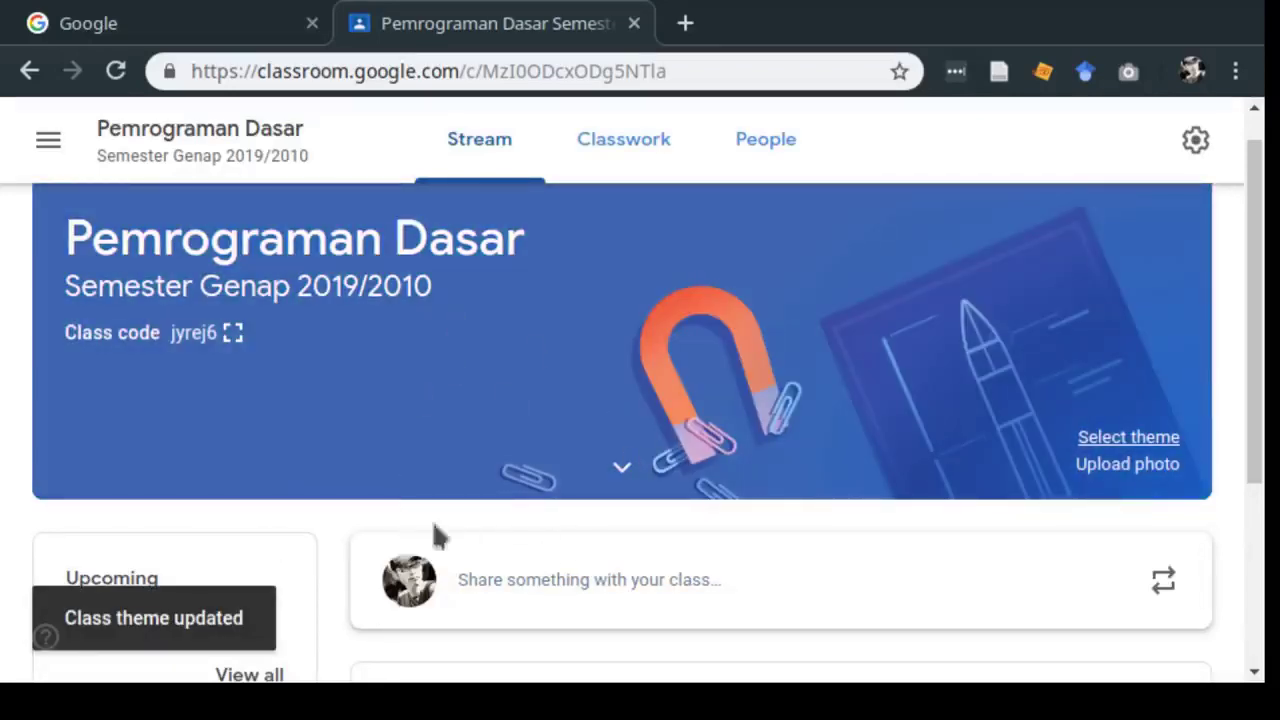
# View the photo upload options for the class banner and close them without choosing a photo
pyautogui.scroll(-3, 770, 400)
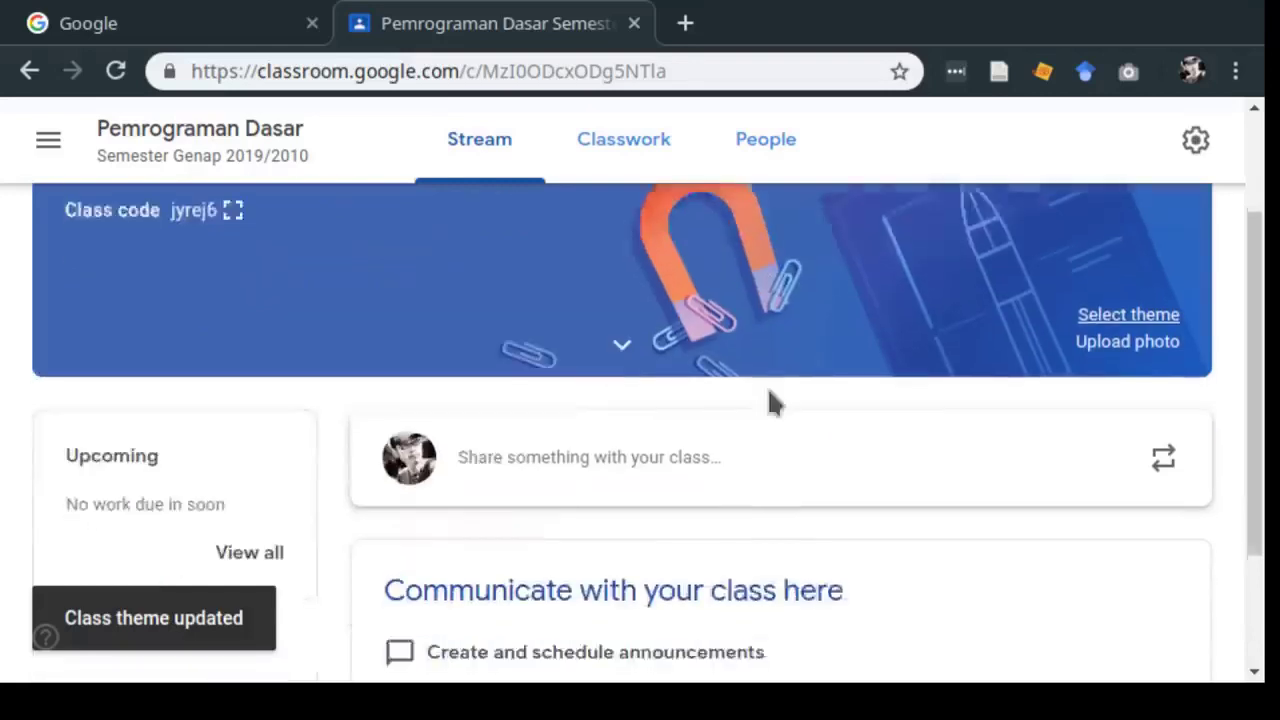
pyautogui.scroll(3, 772, 402)
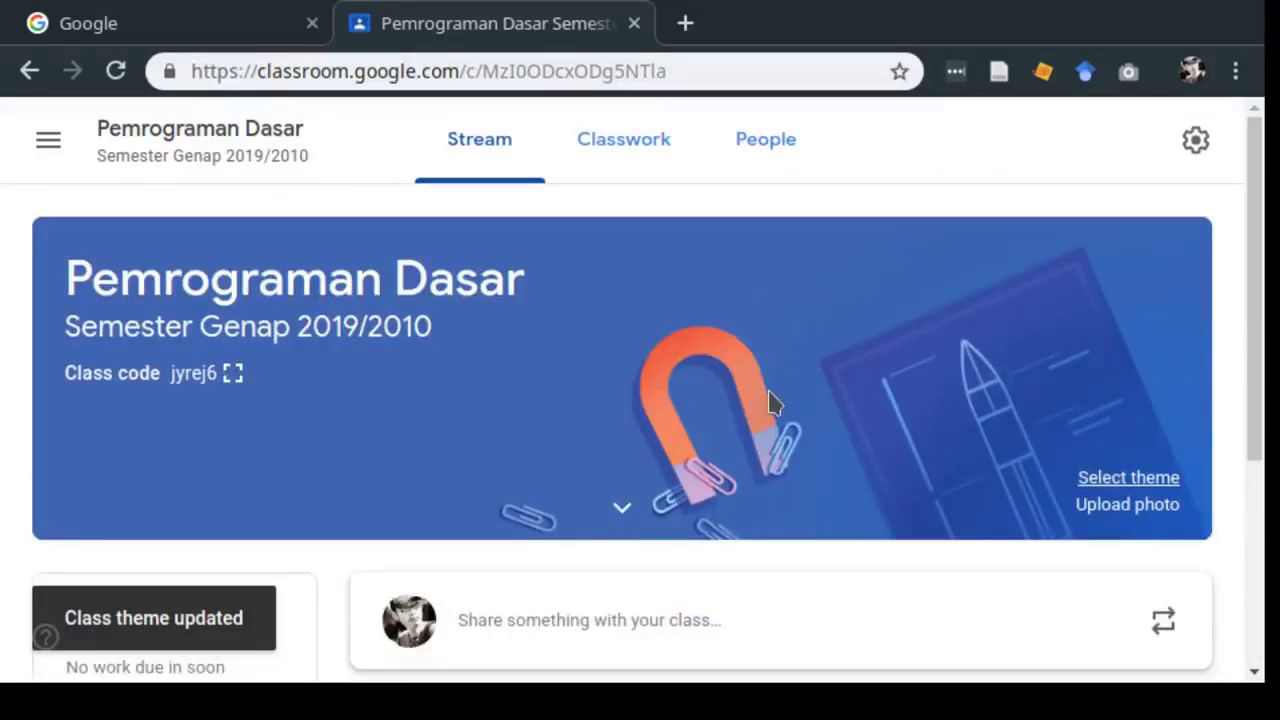
pyautogui.scroll(-1, 772, 402)
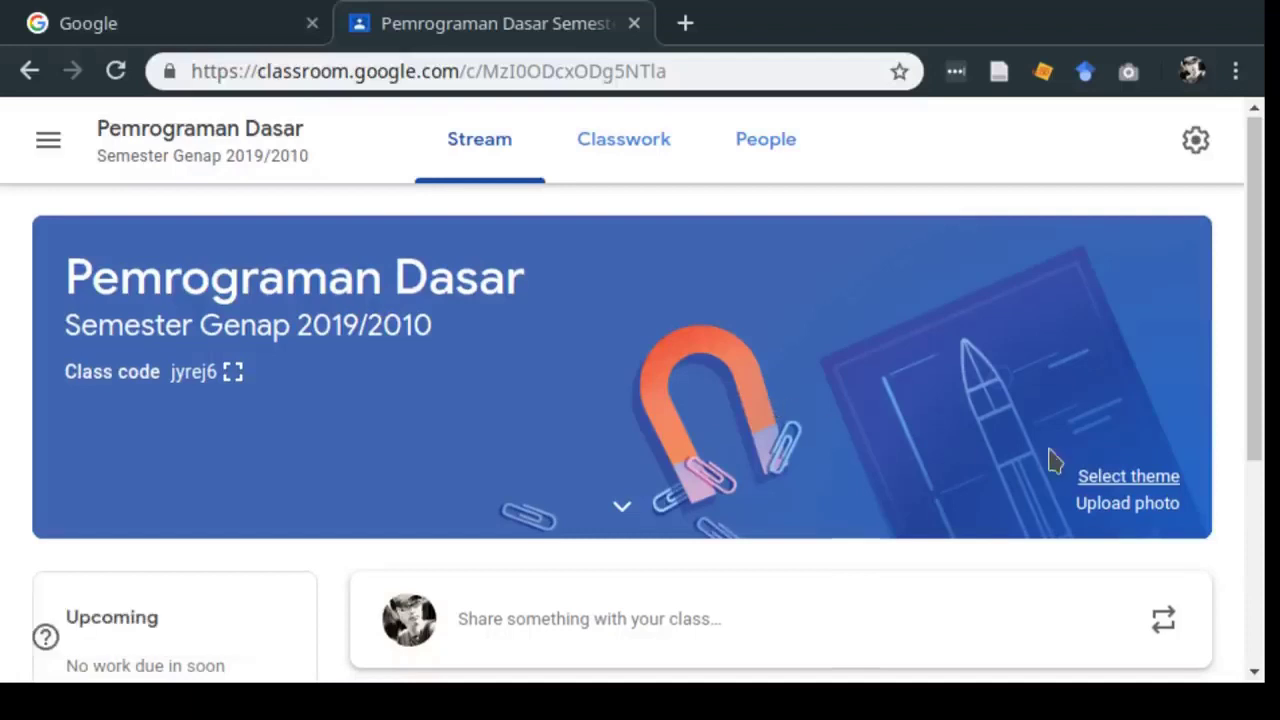
pyautogui.click(1137, 512)
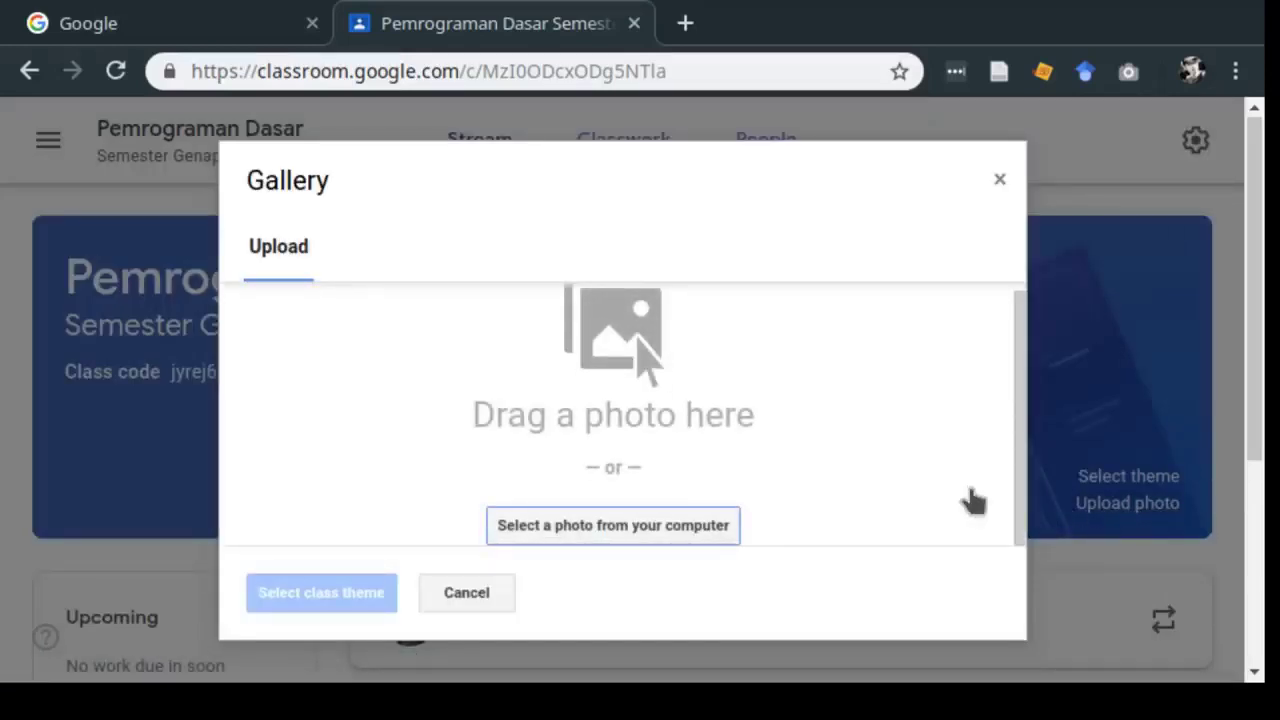
pyautogui.click(1000, 185)
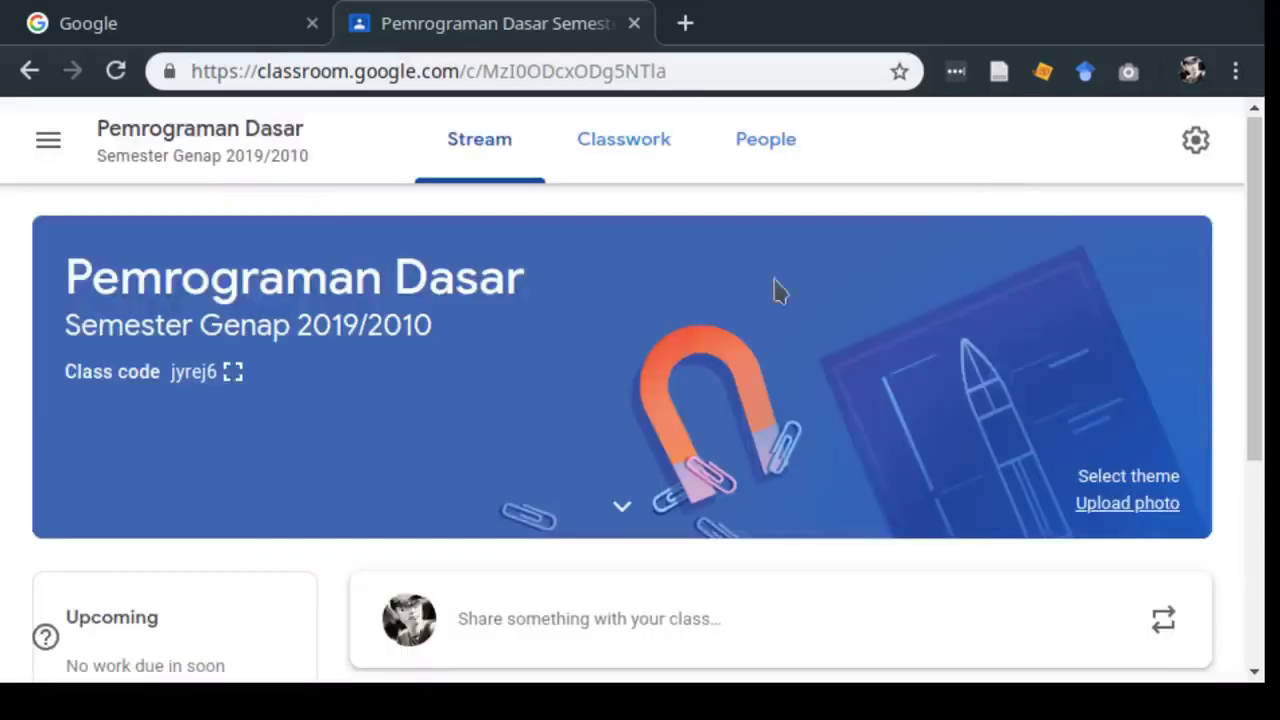